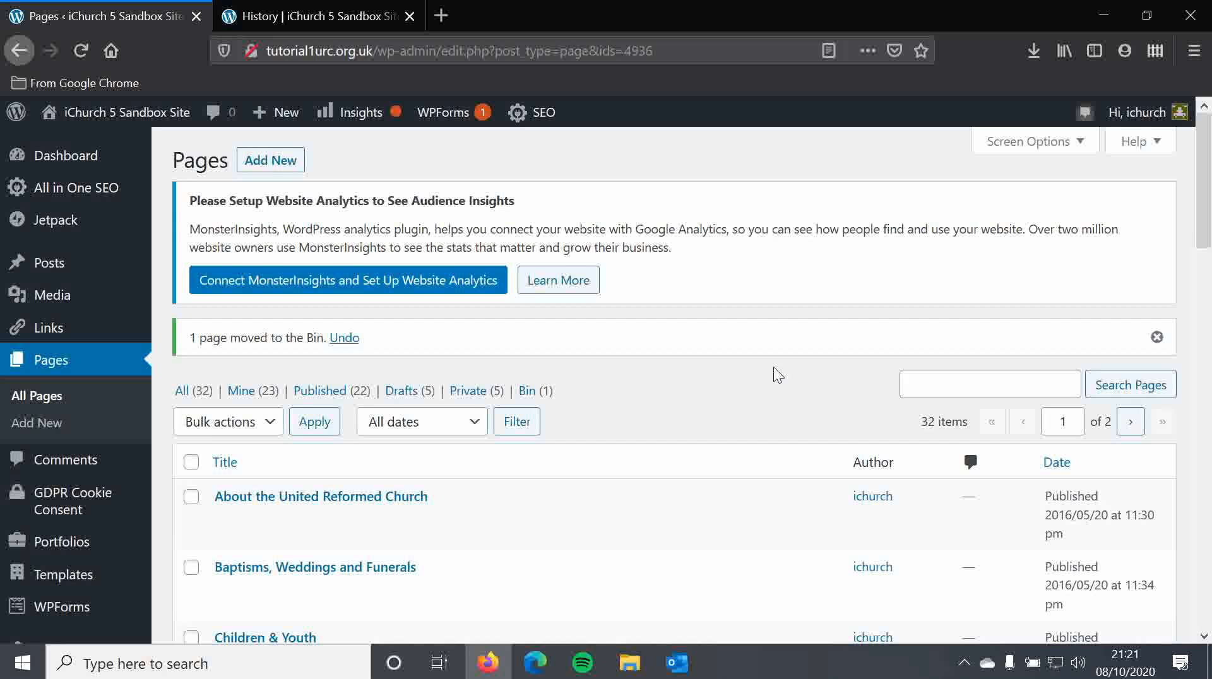
- Start a new page and title it "Tutorial Page"
click(270, 165)
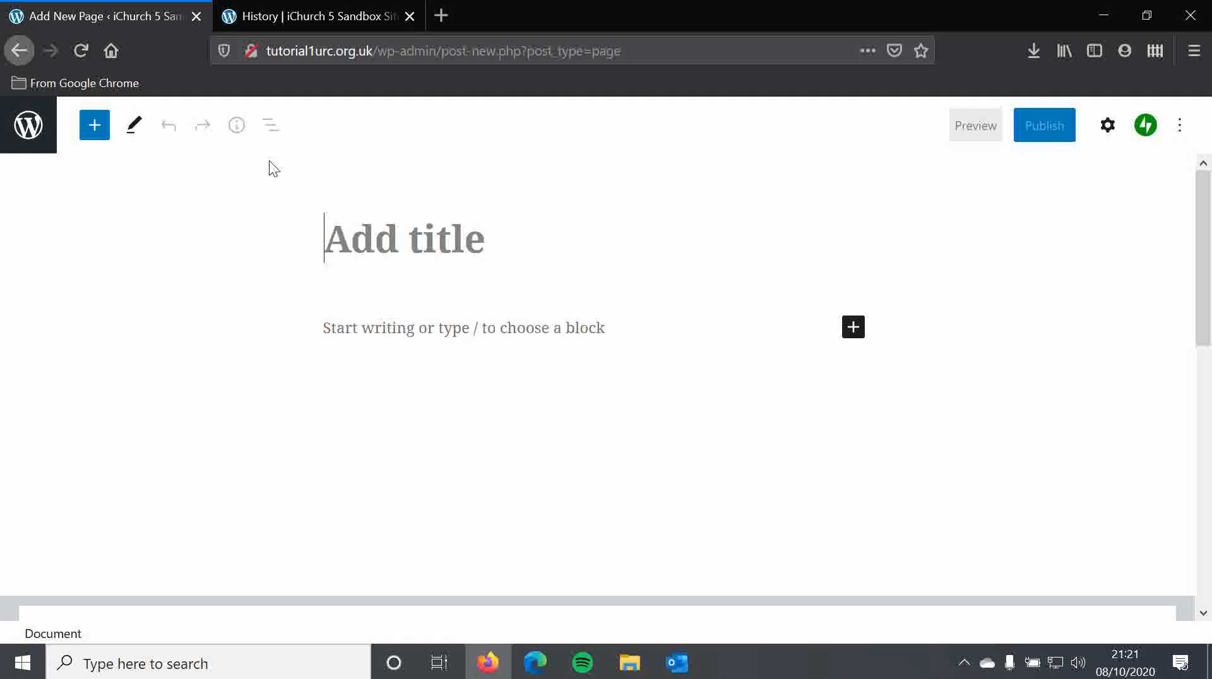
text(Tutorial Page)
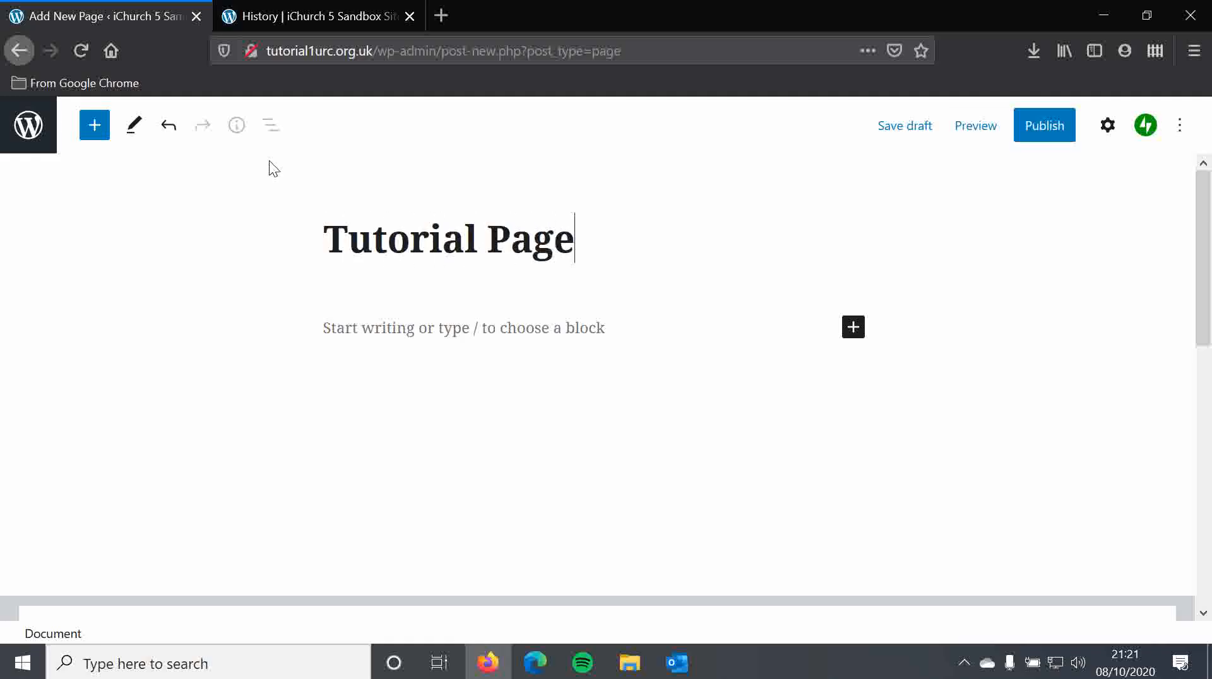
- Write "I'm going to start writing here." in a classic paragraph block below the title
click(451, 334)
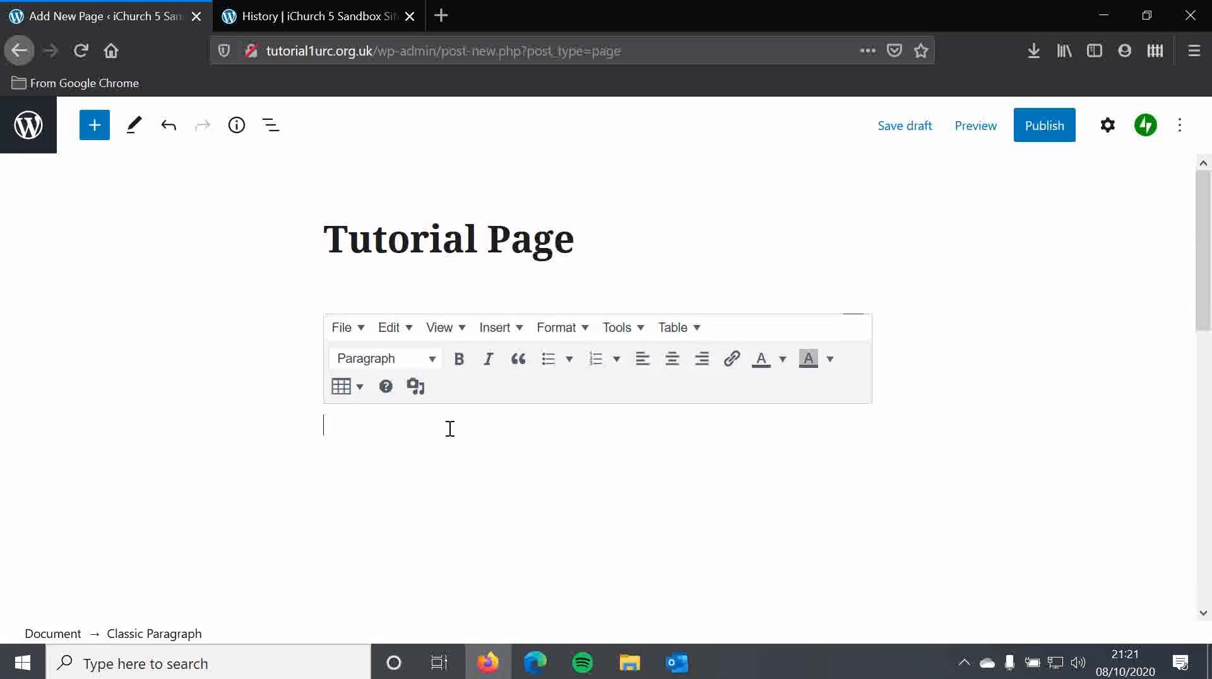
text(I'm going to start writing here.)
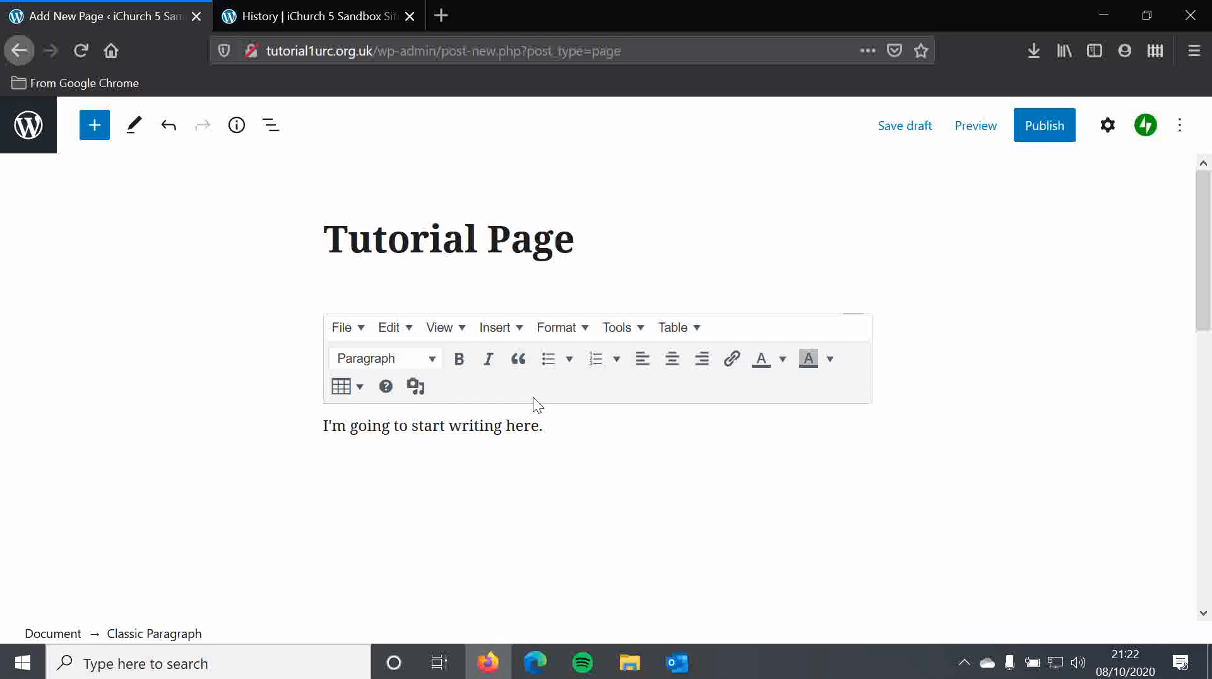
- Insert a Paragraph block directly below the title and write "Hello" in it
click(583, 241)
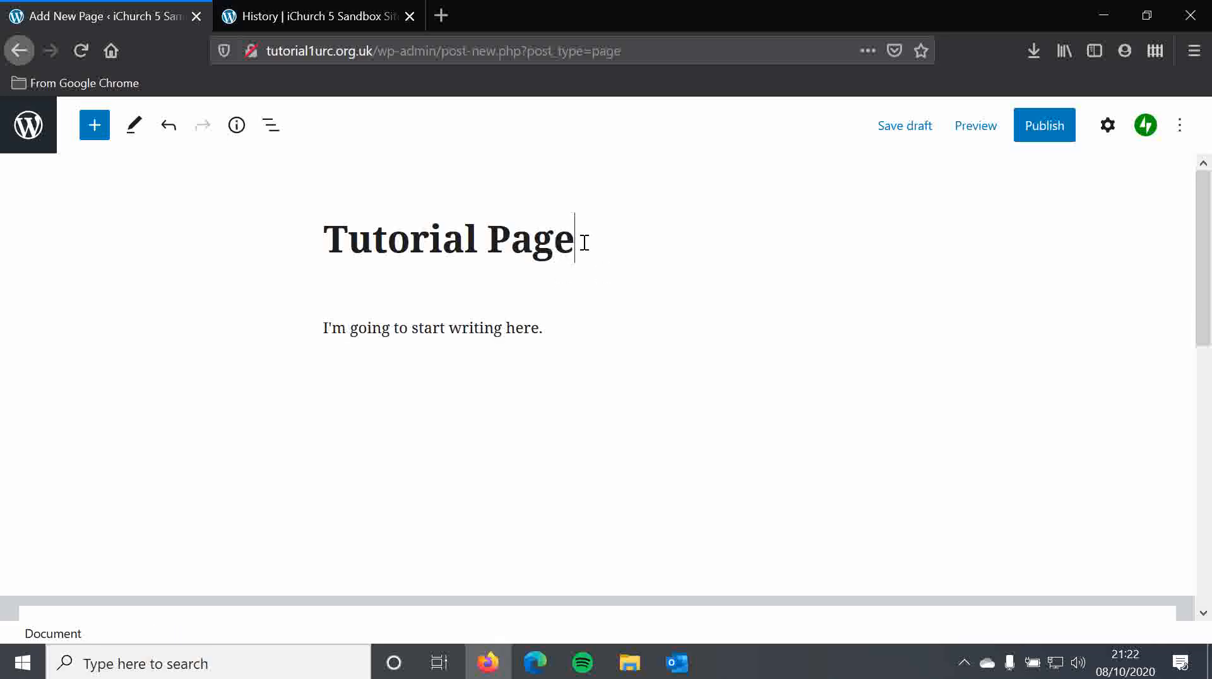
click(89, 126)
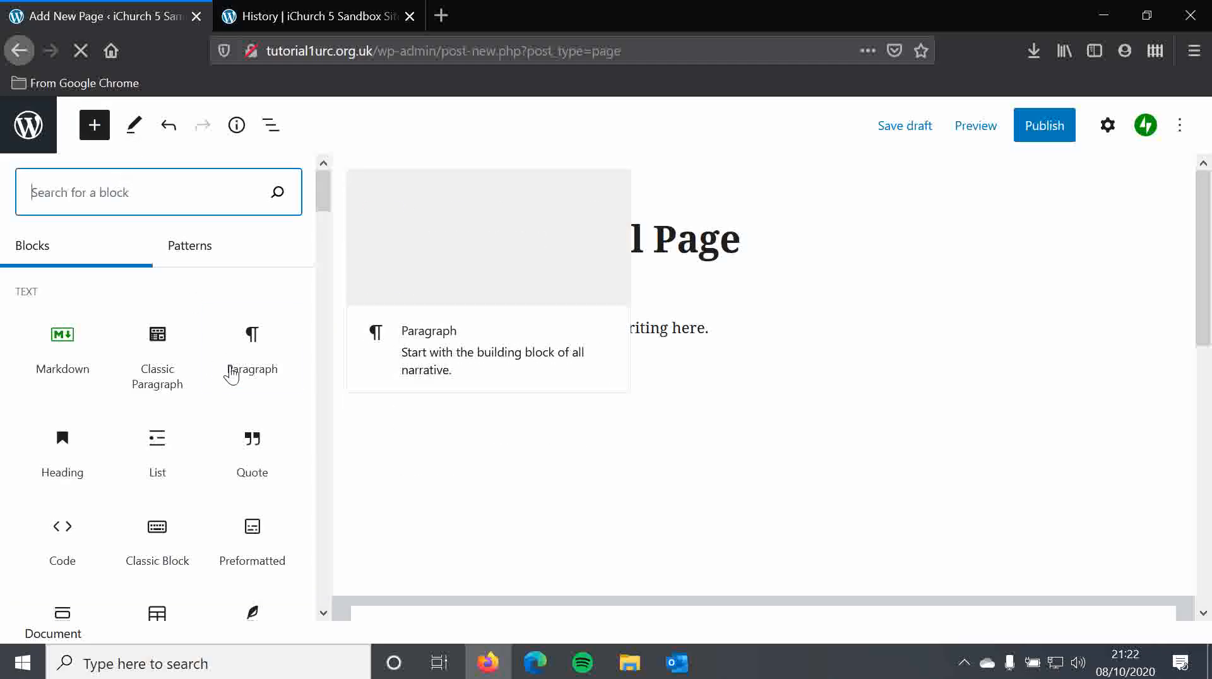
click(253, 353)
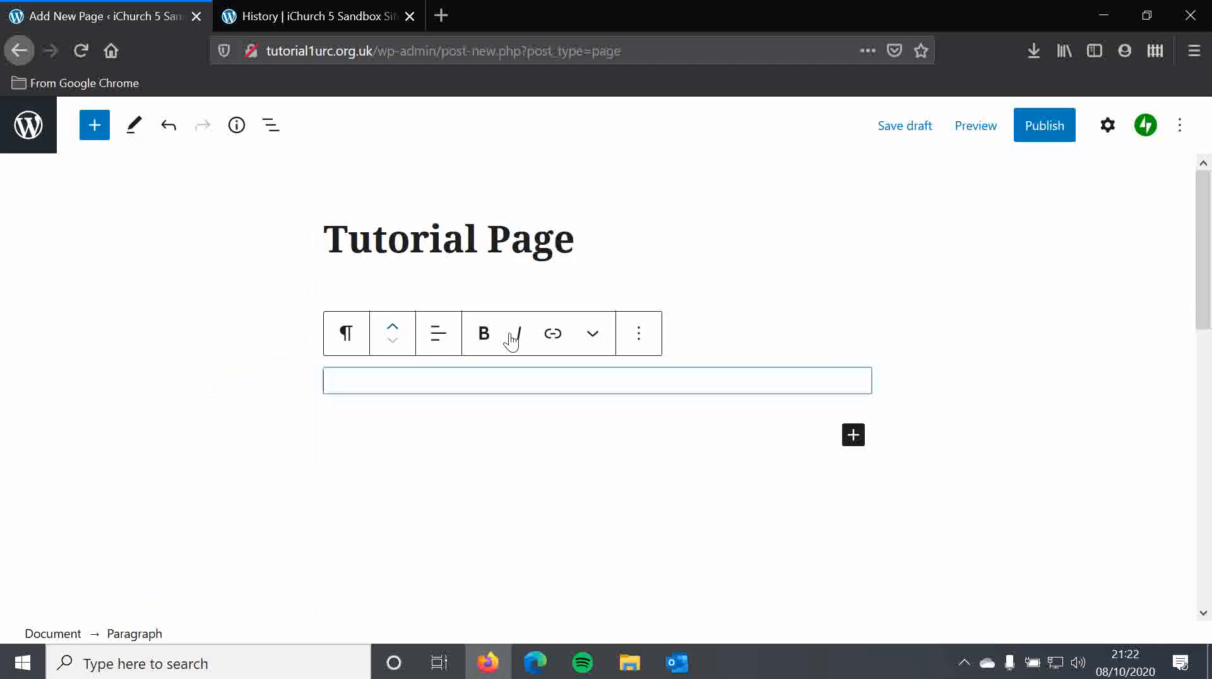
click(637, 333)
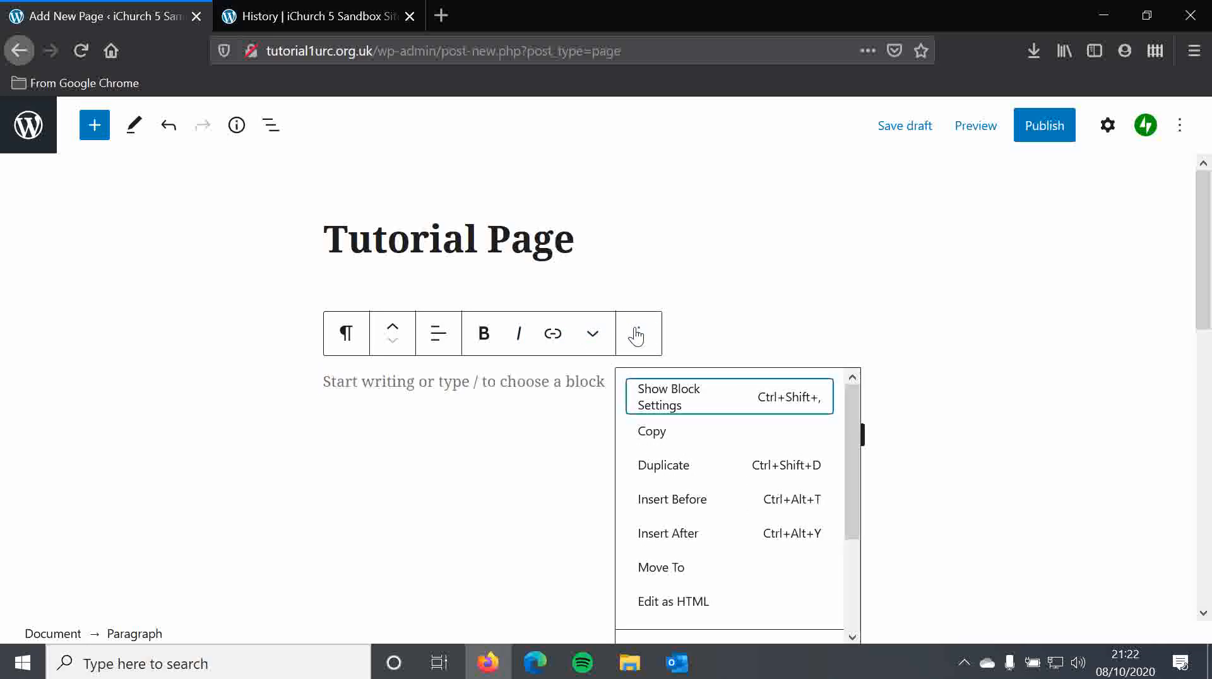
click(525, 384)
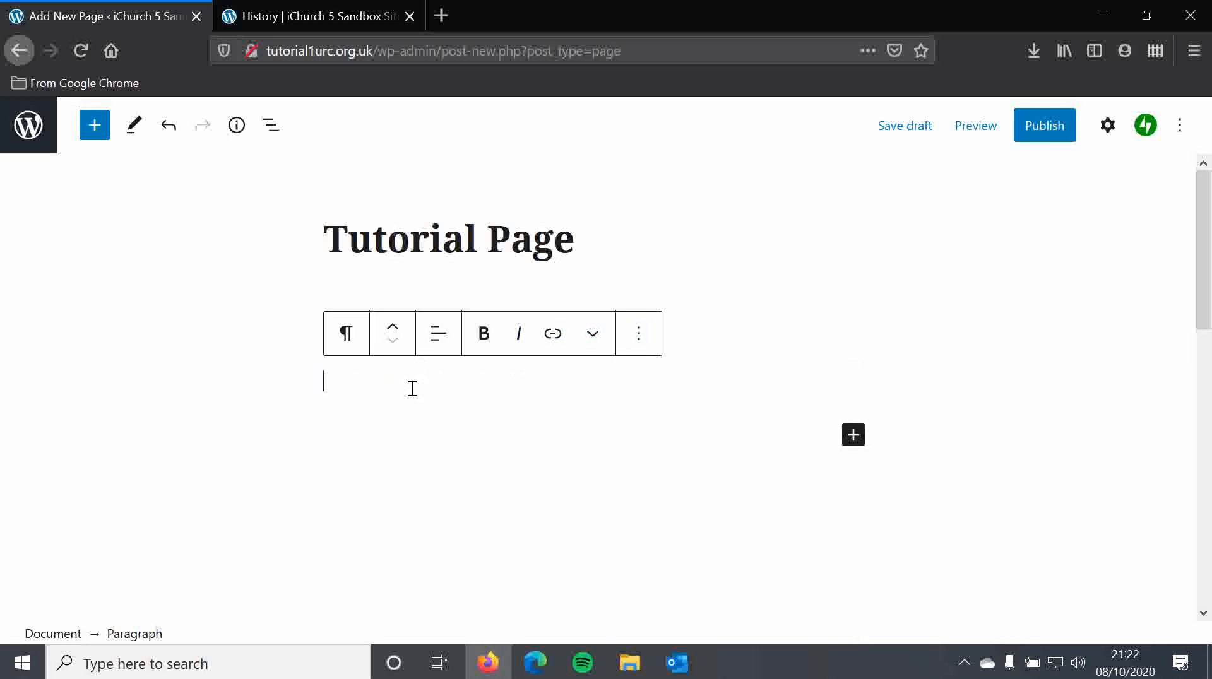
text(Hello)
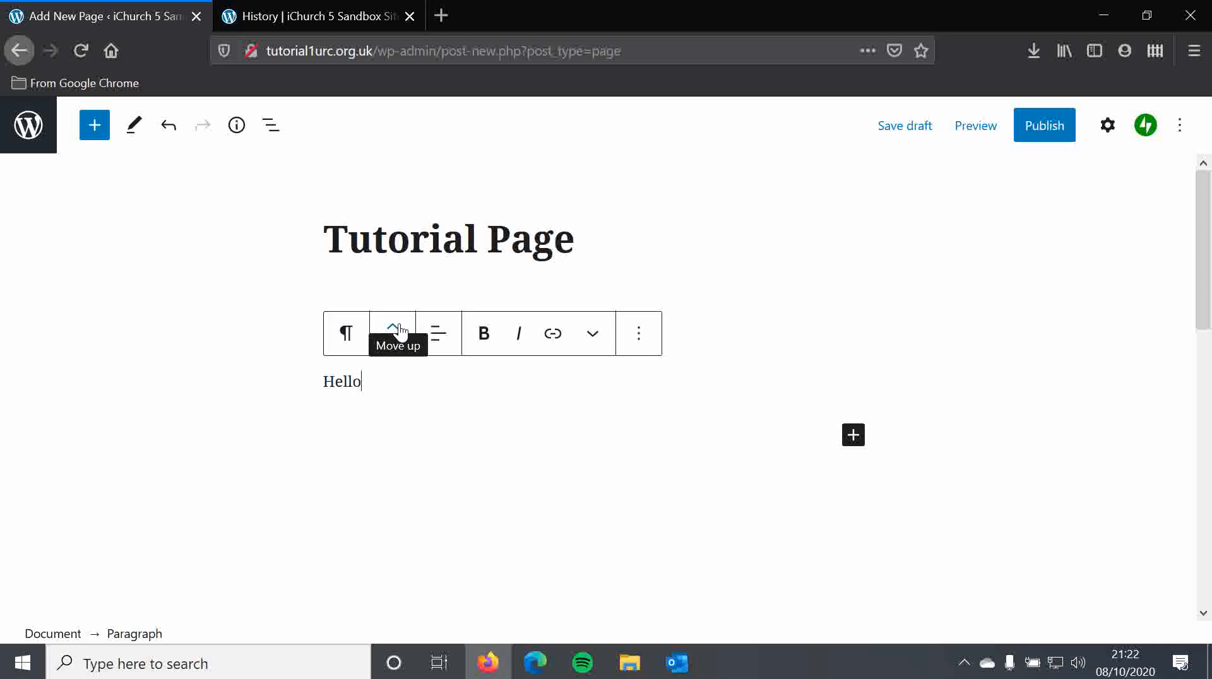
- Try to move the "Hello" paragraph block up
click(397, 327)
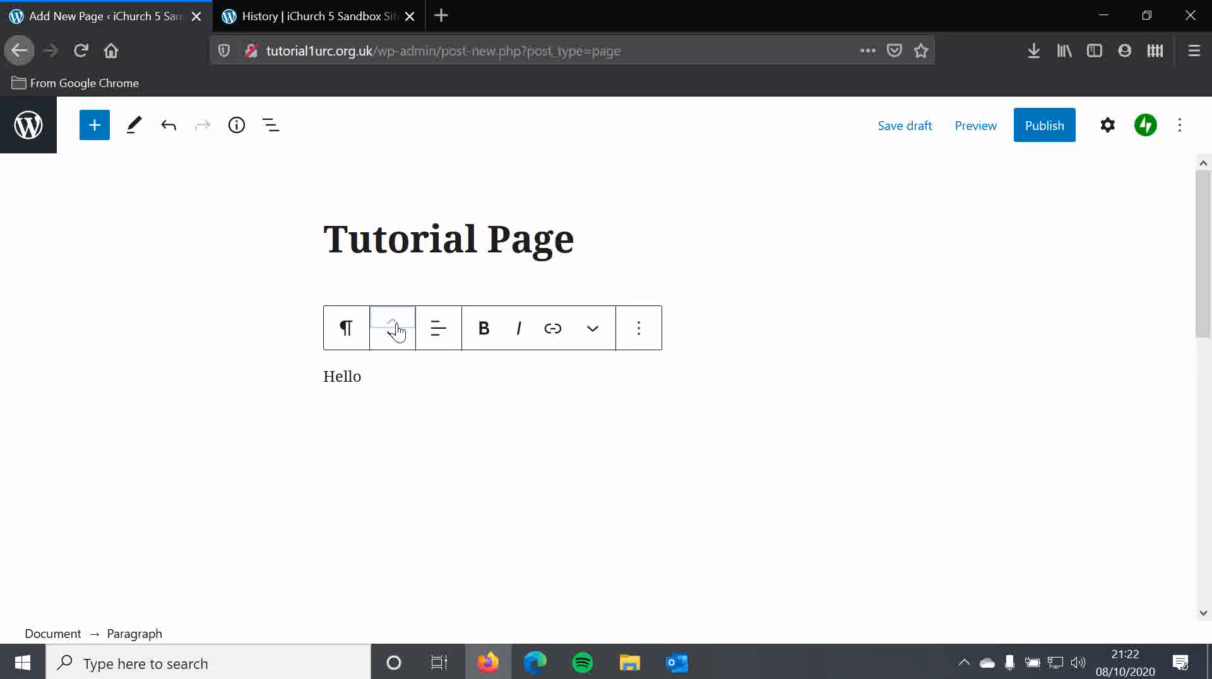
click(392, 288)
click(392, 272)
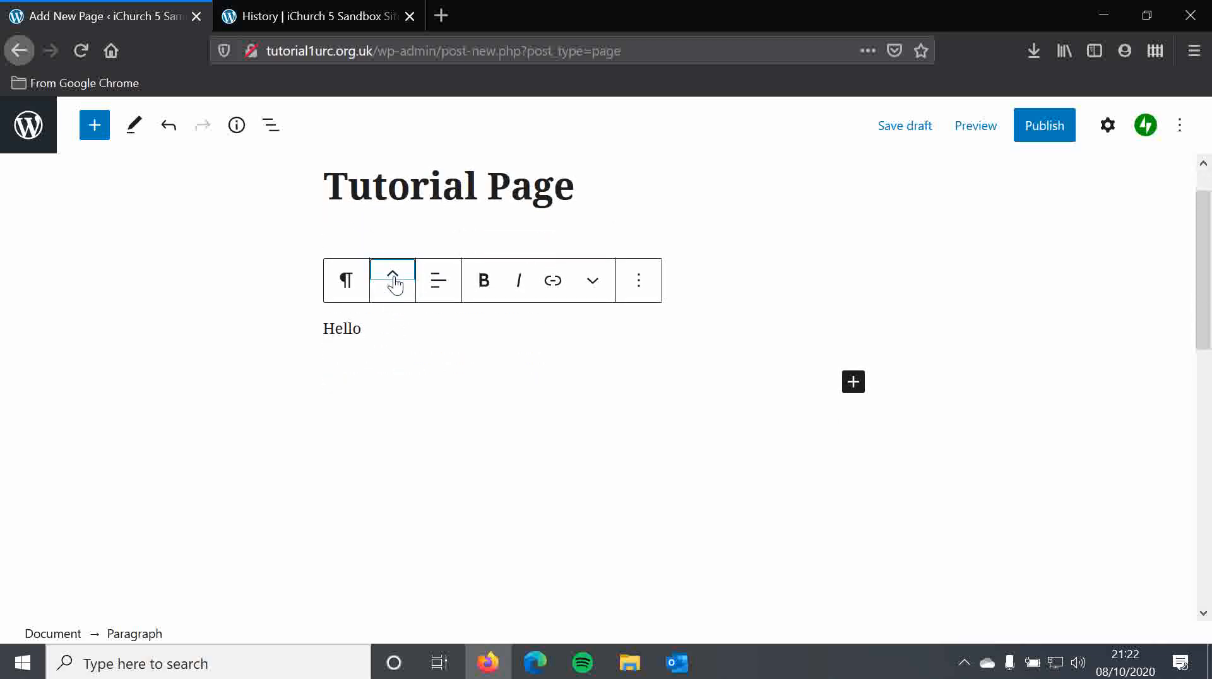
- Remove the classic paragraph block containing "I'm going to start writing here."
click(401, 373)
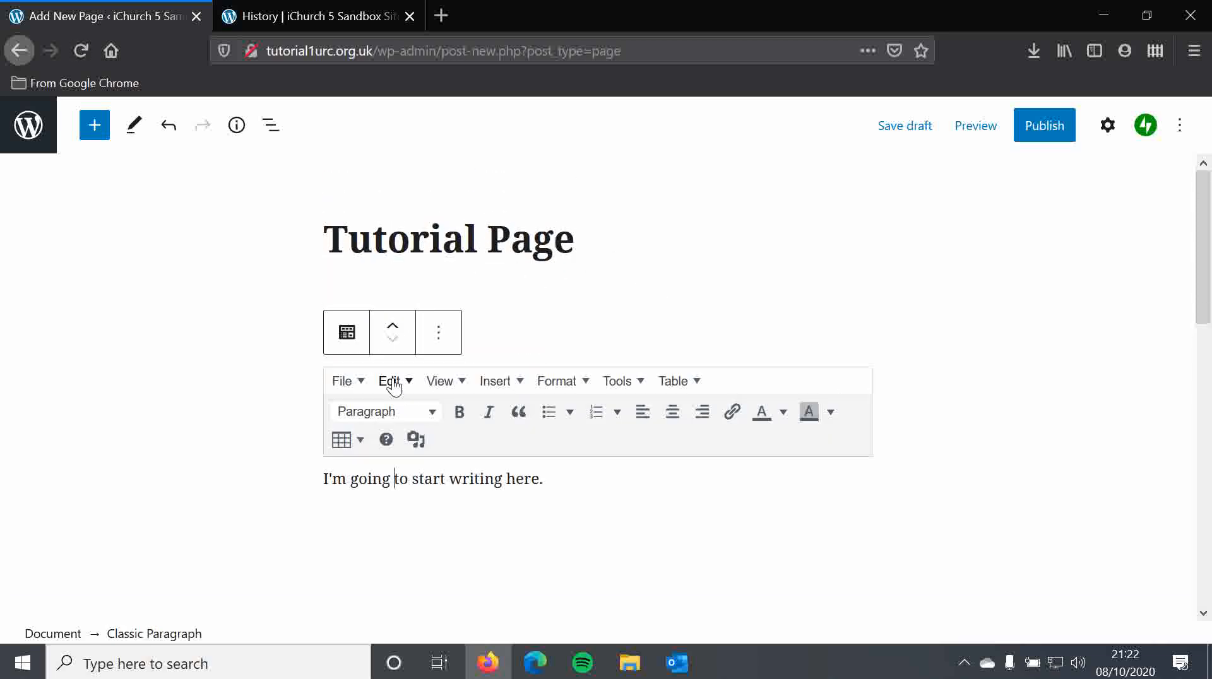
click(447, 339)
scroll(544, 495, down, 3)
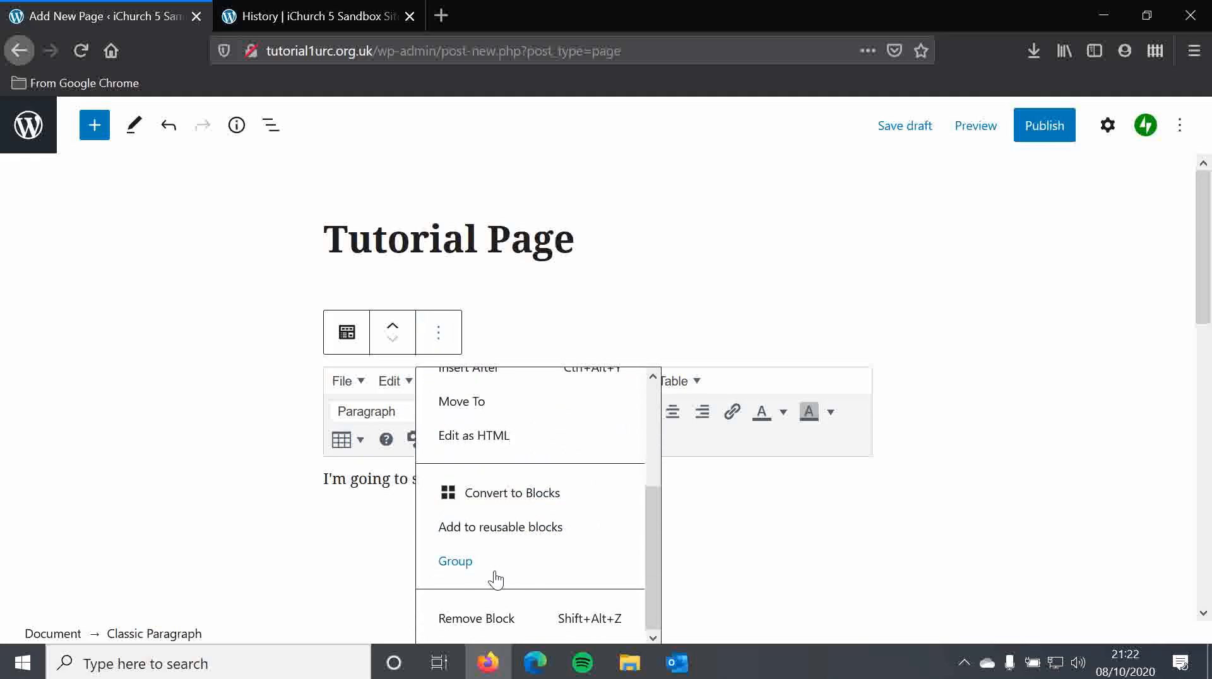
click(521, 621)
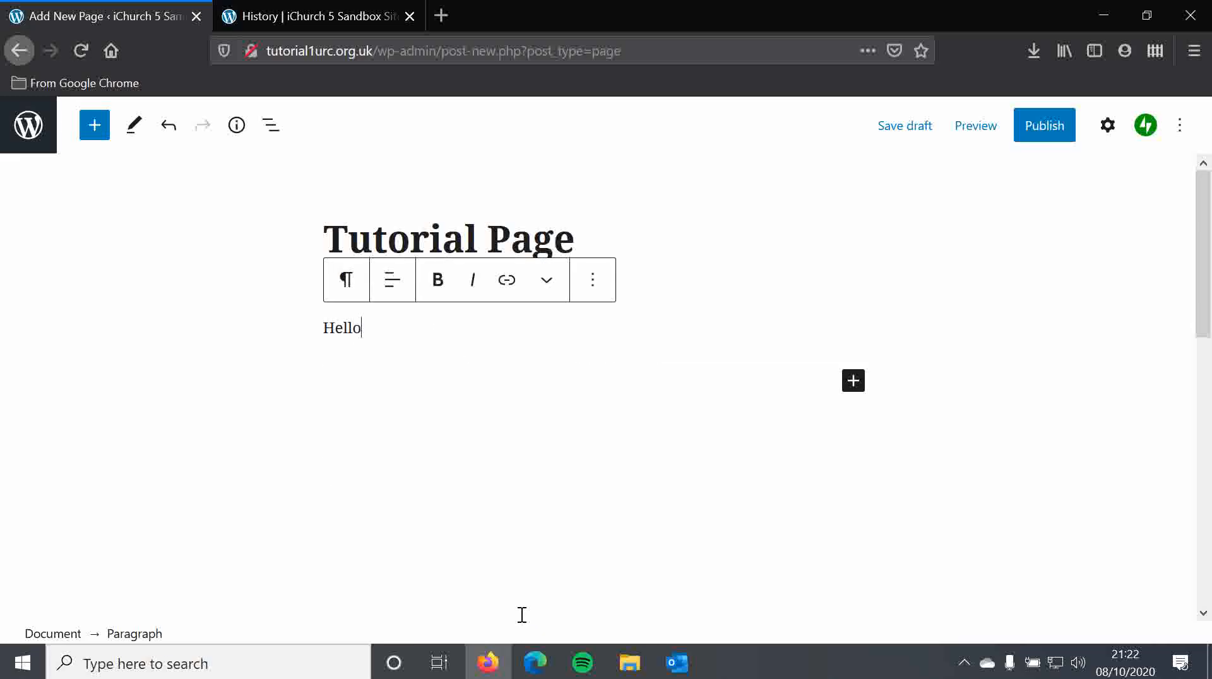
- Insert a Columns block below "Hello" using the 50/50 variation
click(94, 129)
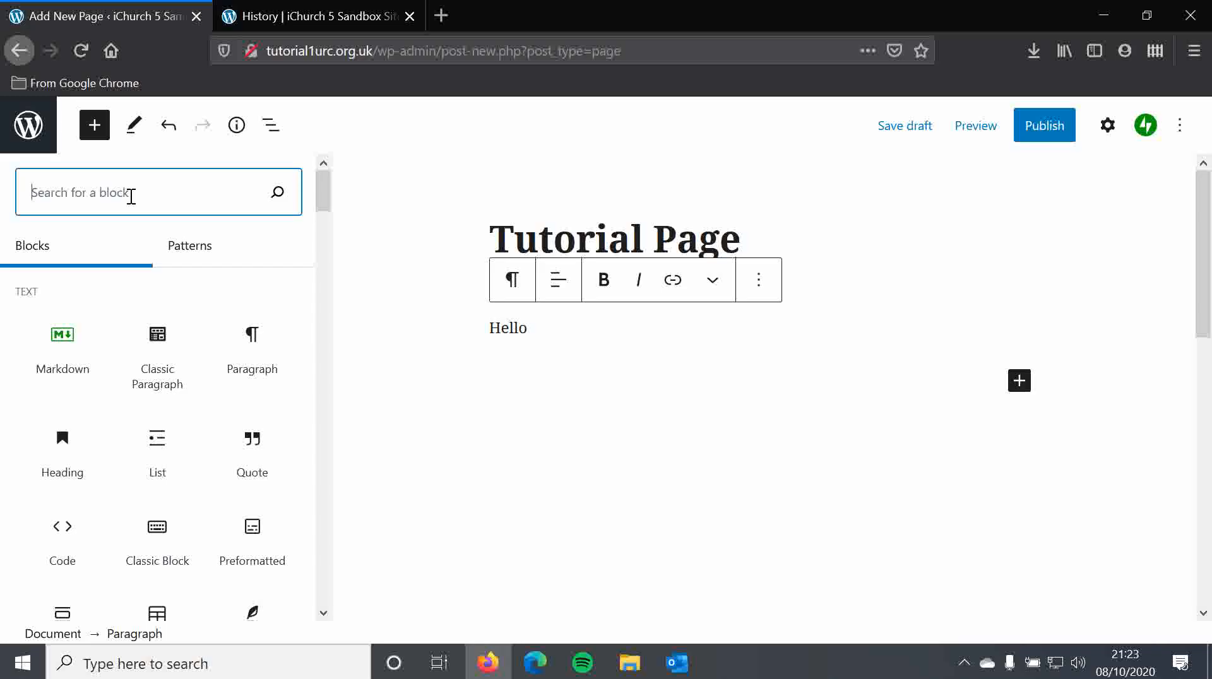
text(columns)
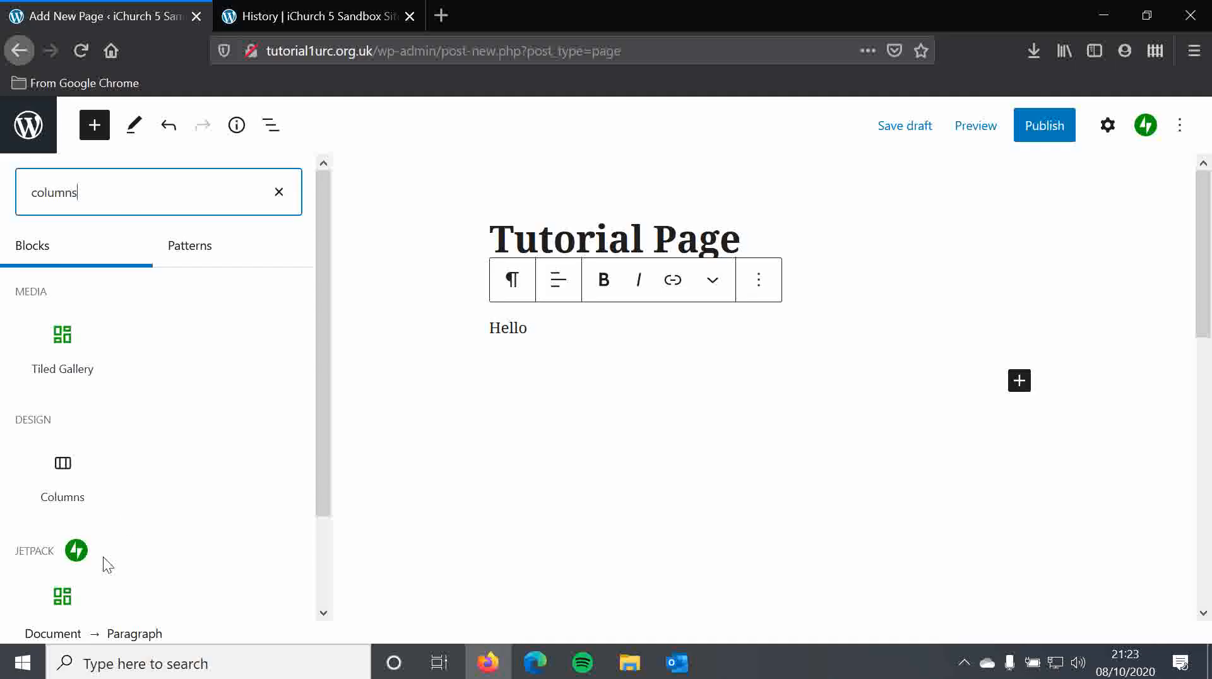
click(72, 487)
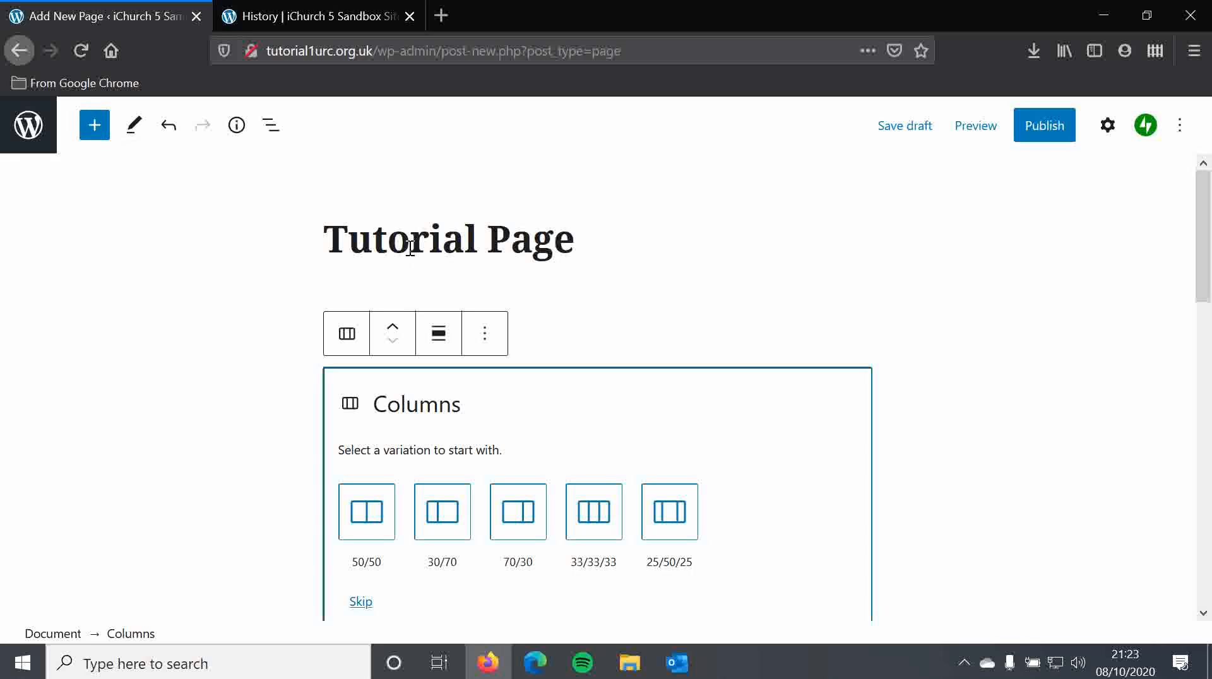
scroll(412, 414, down, 3)
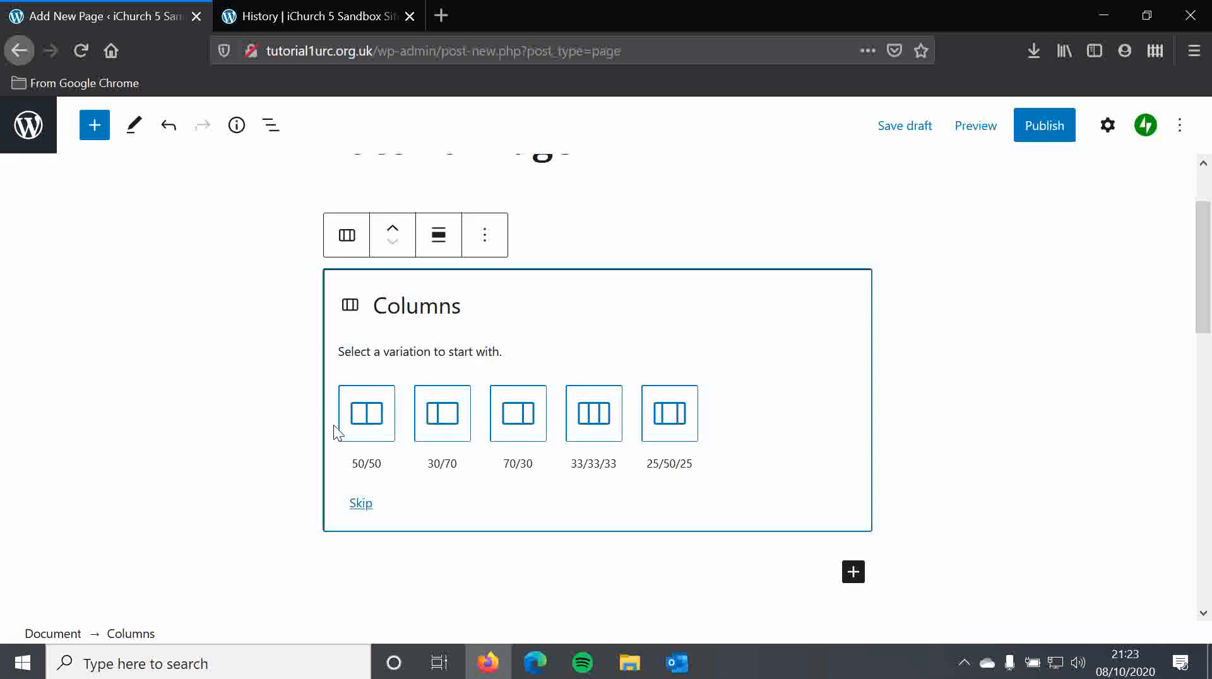
click(373, 413)
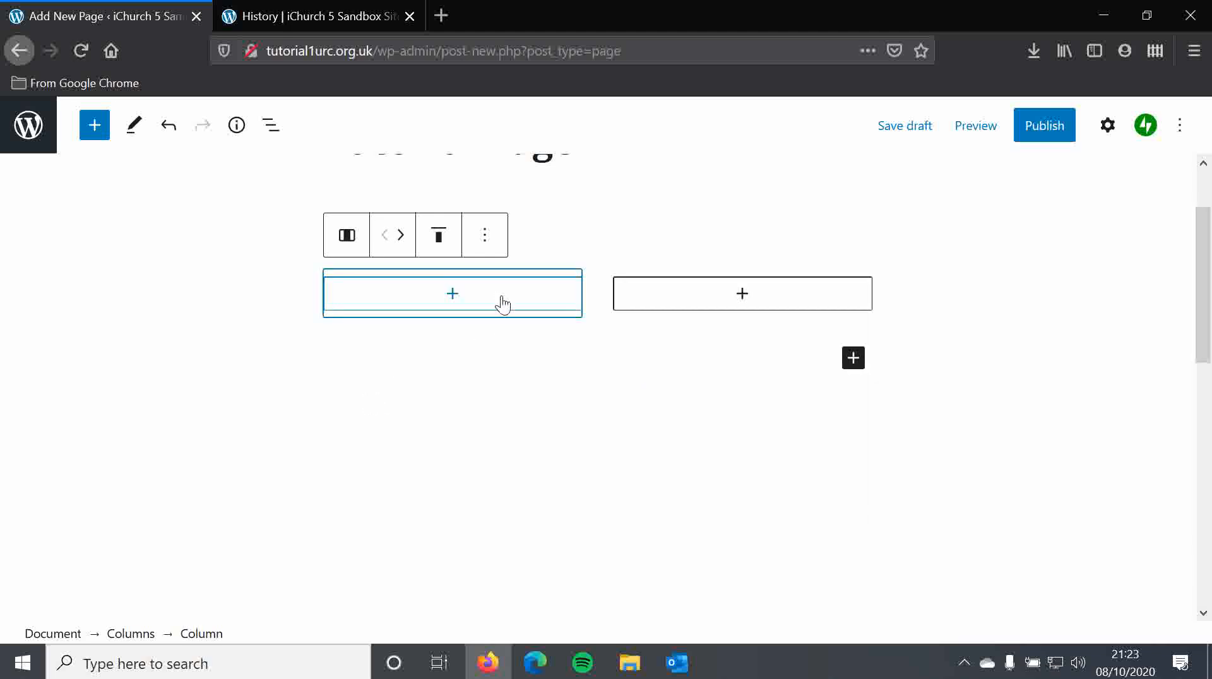
- Add a Paragraph block to the first column reading "This is column 1."
scroll(578, 423, up, 3)
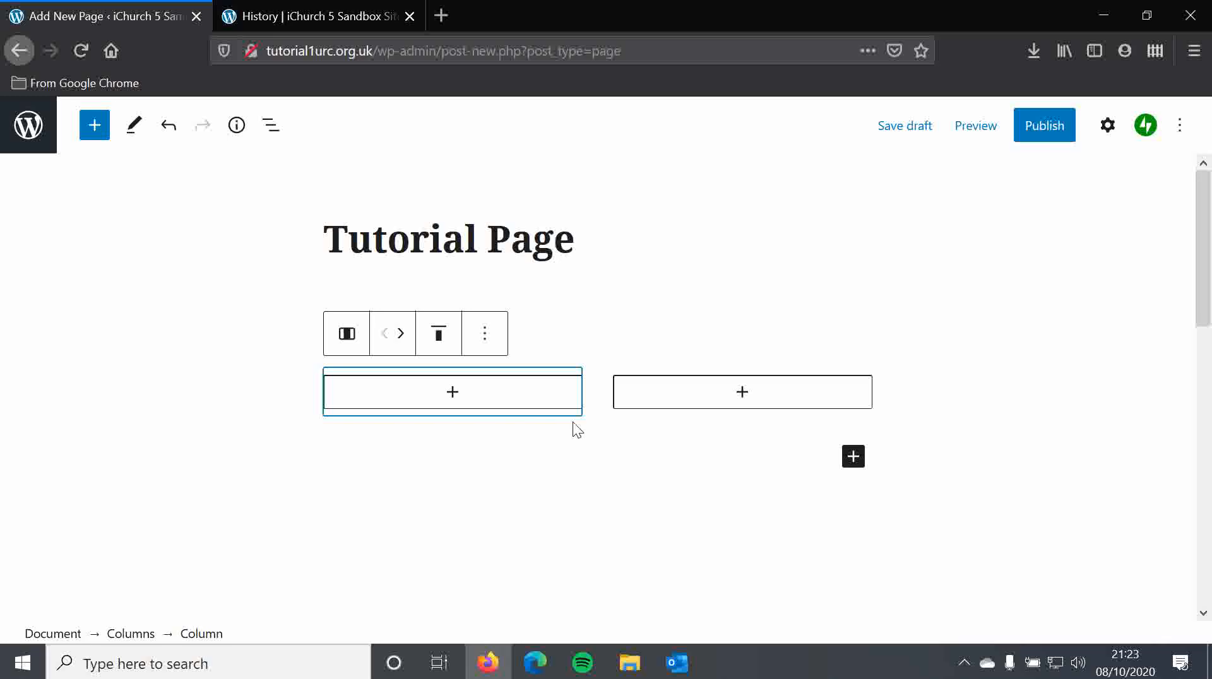
click(461, 401)
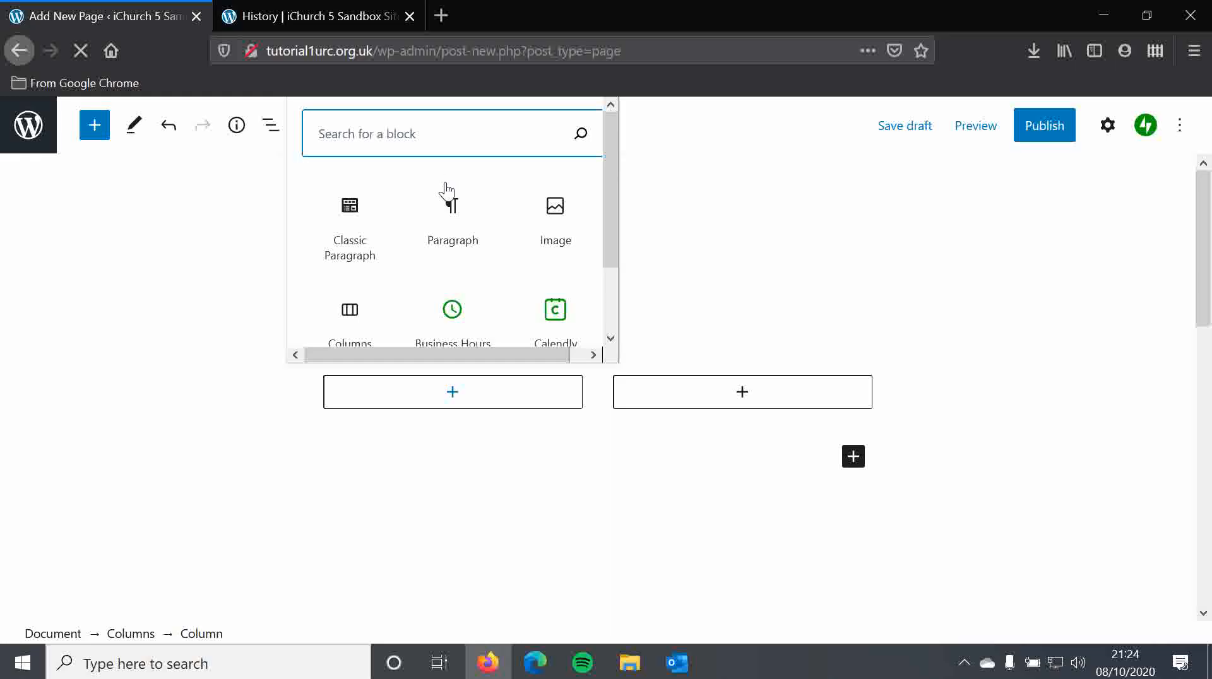
scroll(422, 243, down, 2)
scroll(385, 251, up, 2)
click(444, 218)
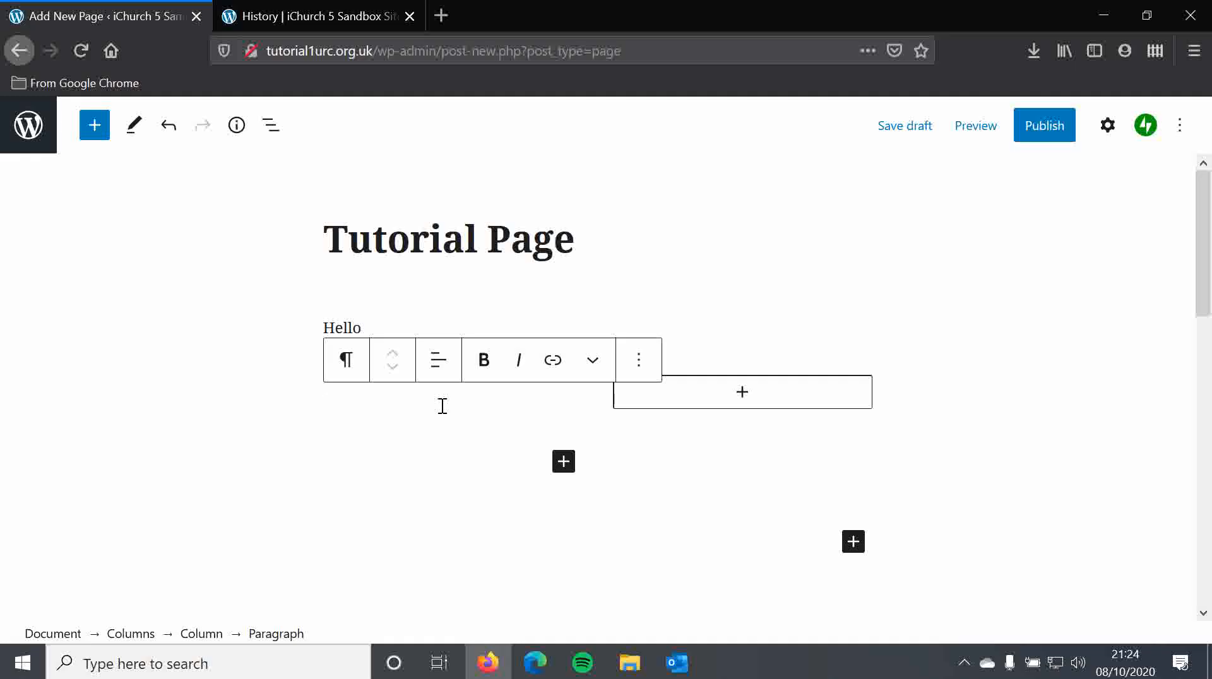
text(This is column 1.)
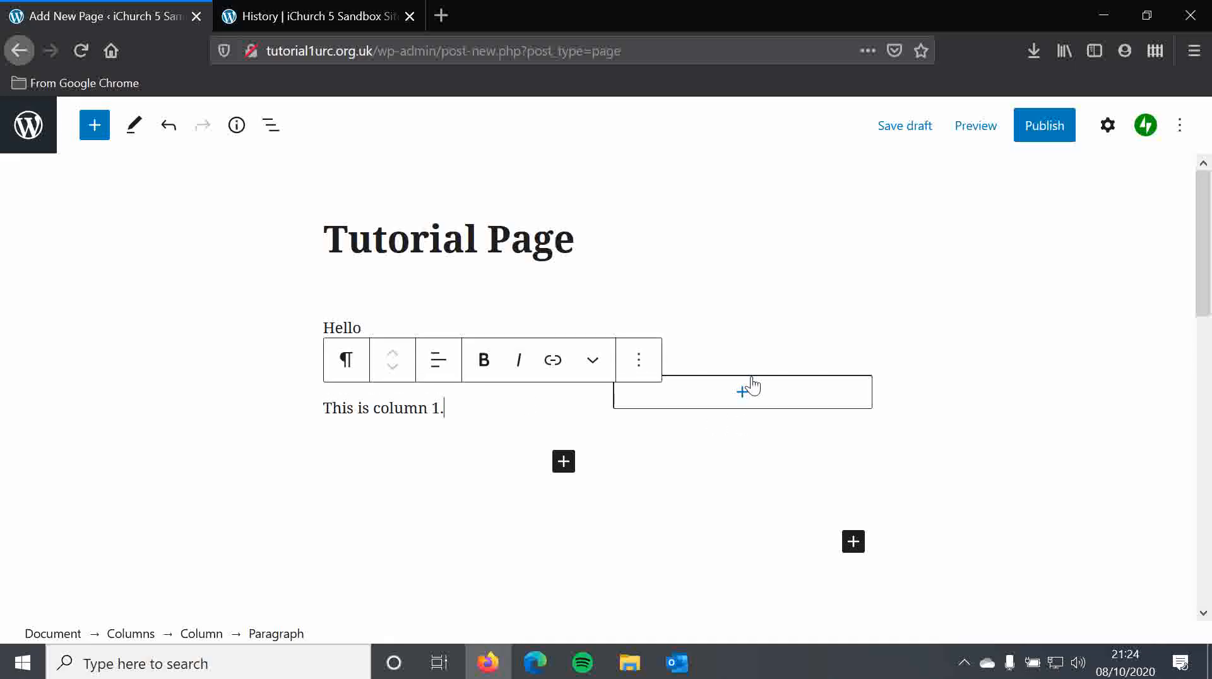
- Add an Image block to the second column and choose the cross image IMG_6448.jpg from the Media Library
click(743, 395)
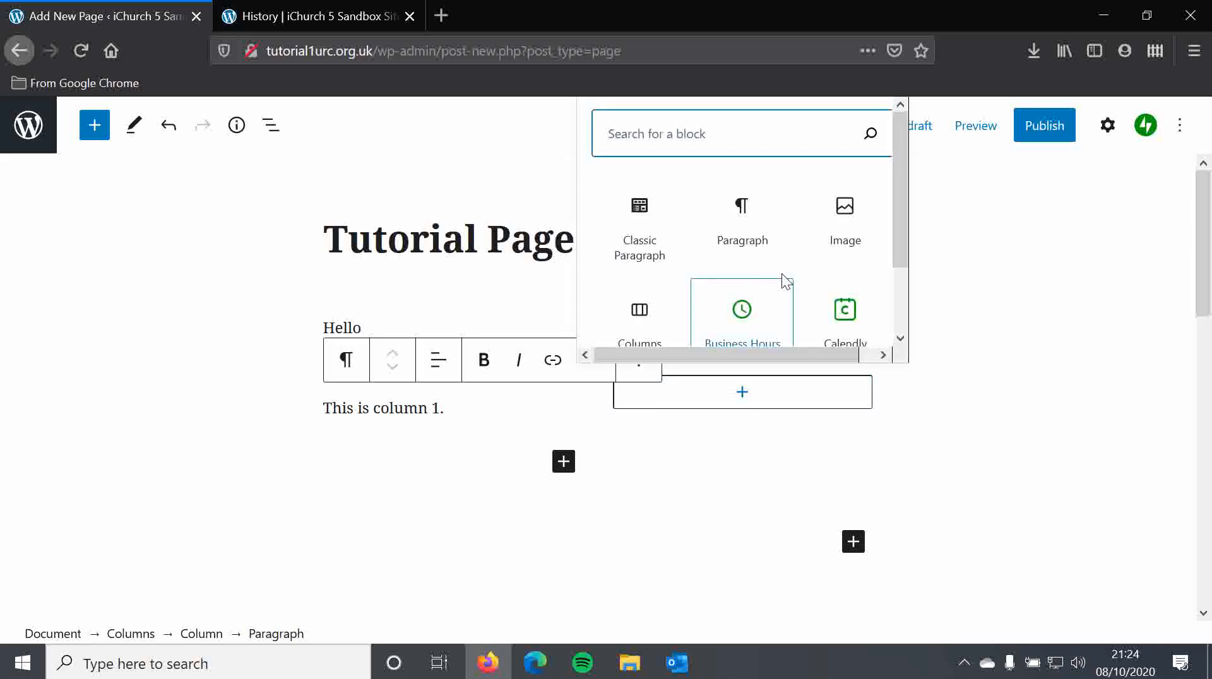
click(833, 217)
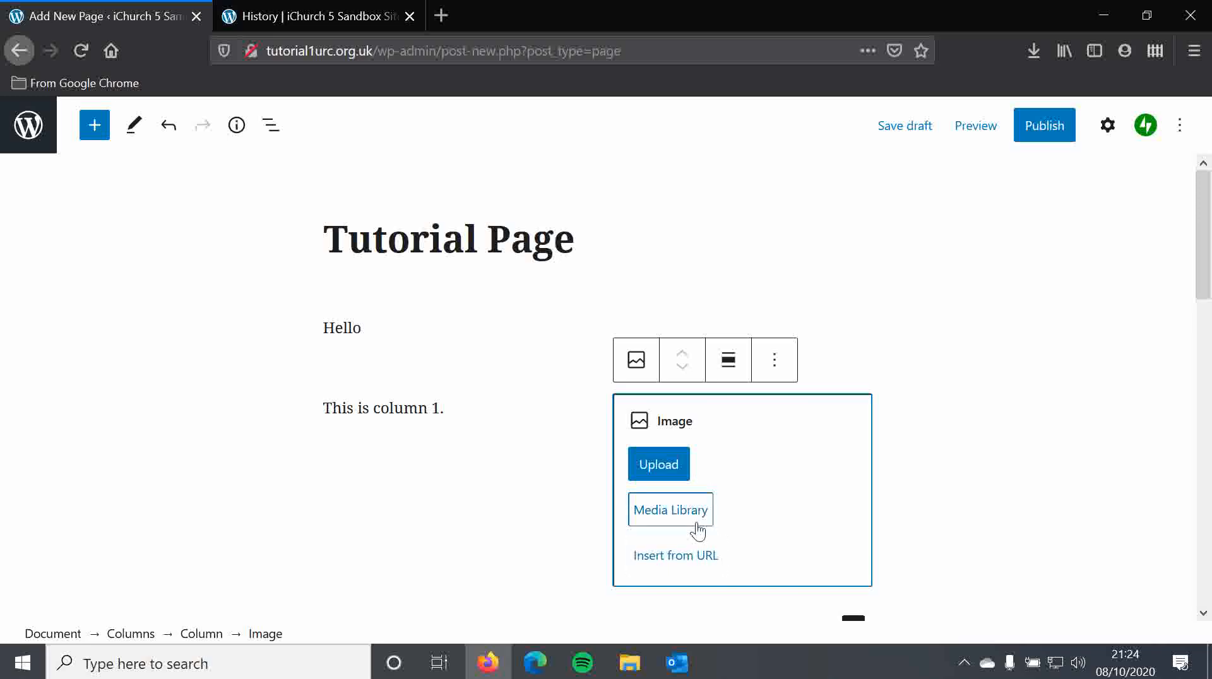
click(674, 511)
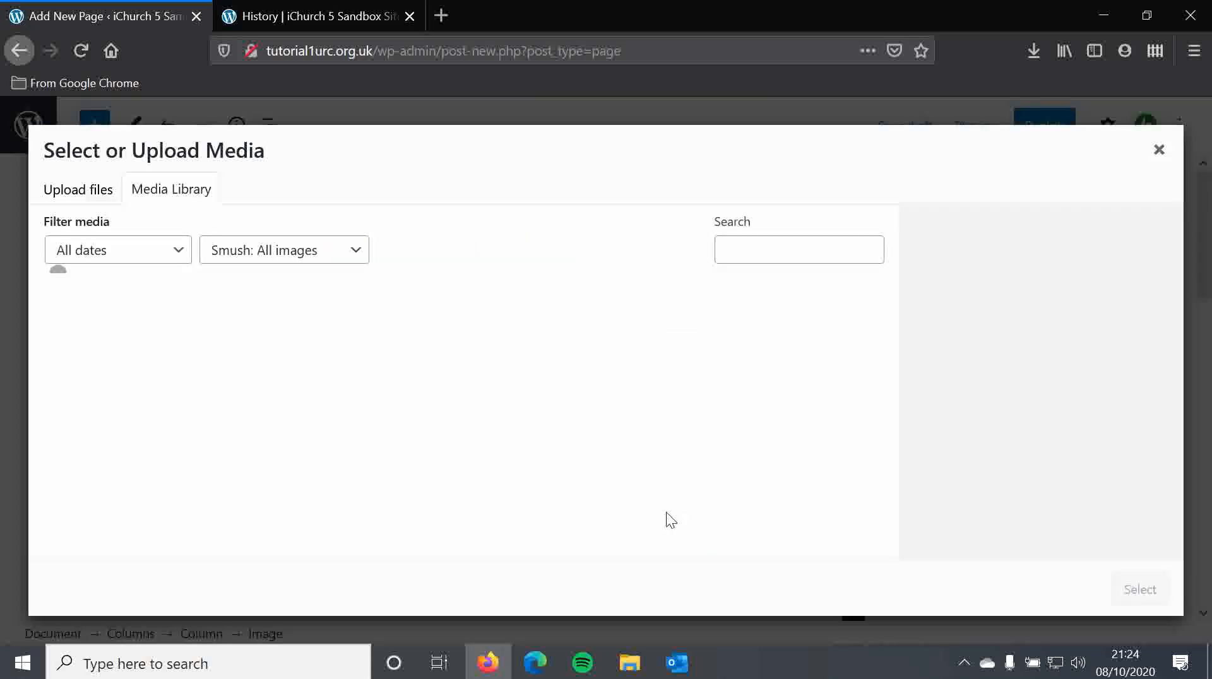
scroll(657, 311, down, 3)
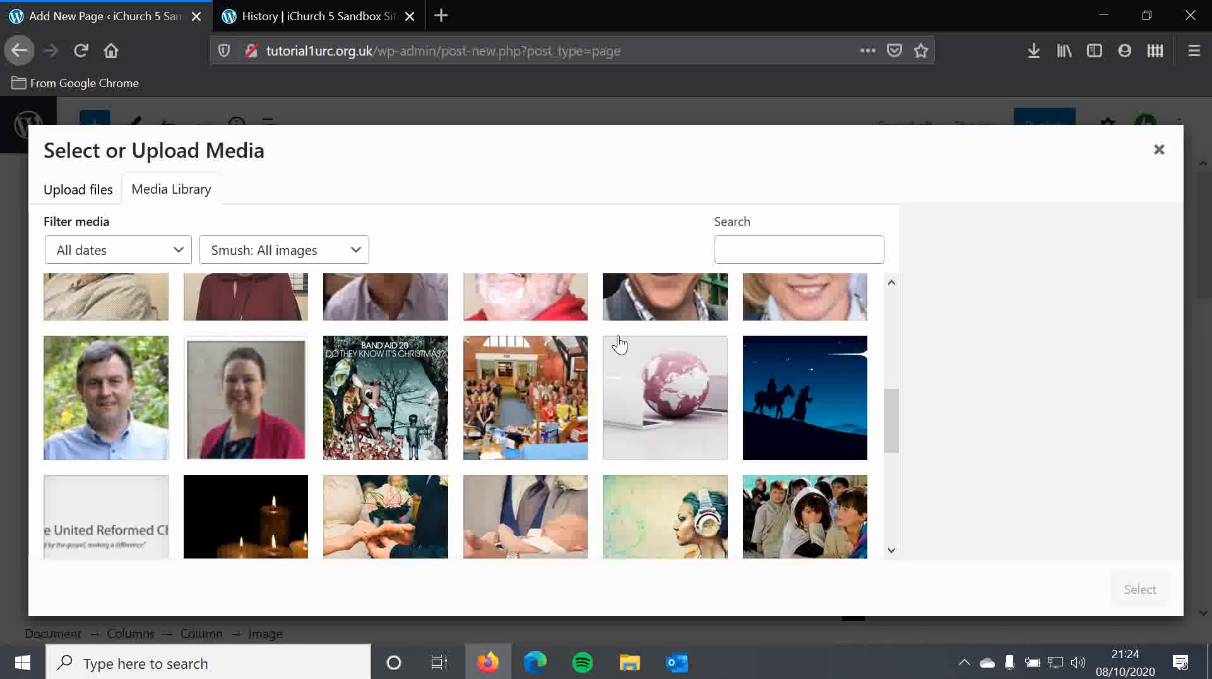
scroll(621, 344, down, 2)
scroll(584, 391, up, 2)
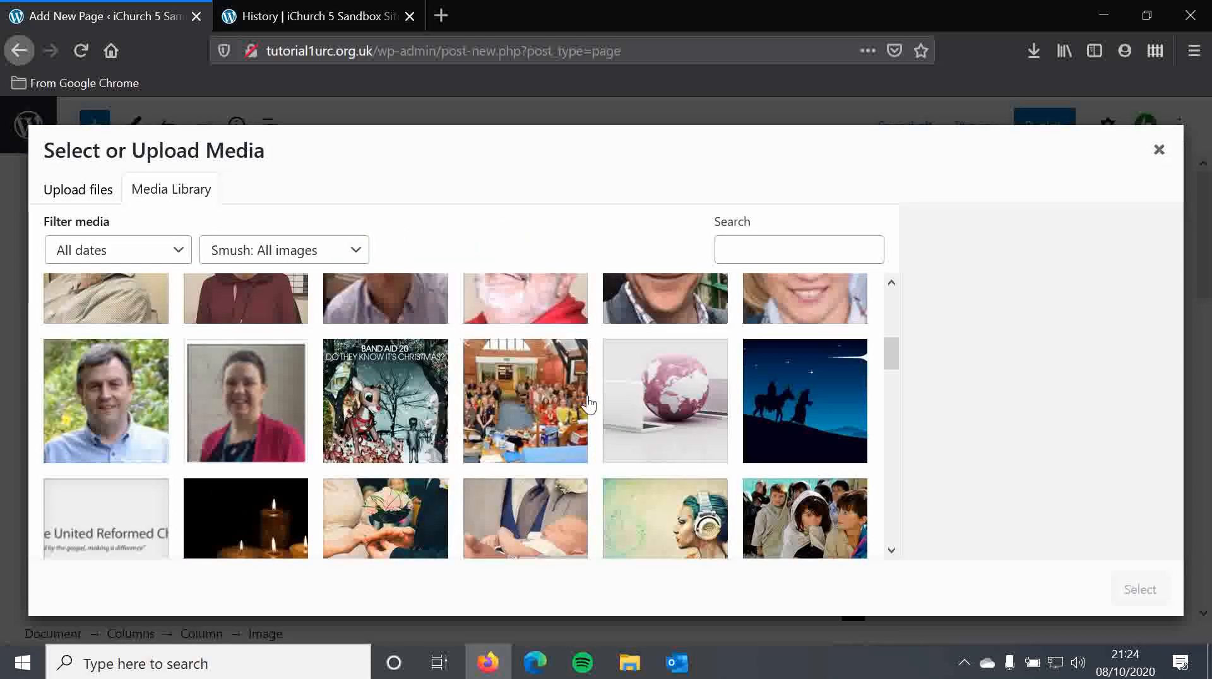
scroll(588, 404, down, 2)
scroll(587, 406, down, 2)
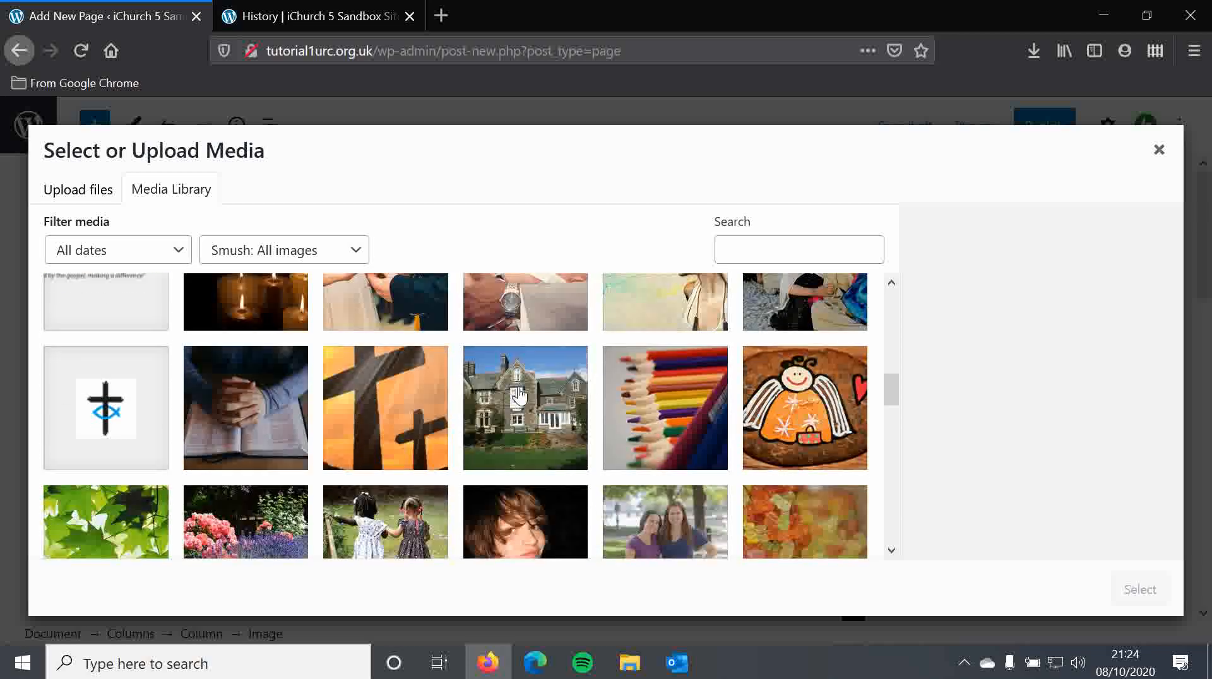
click(412, 401)
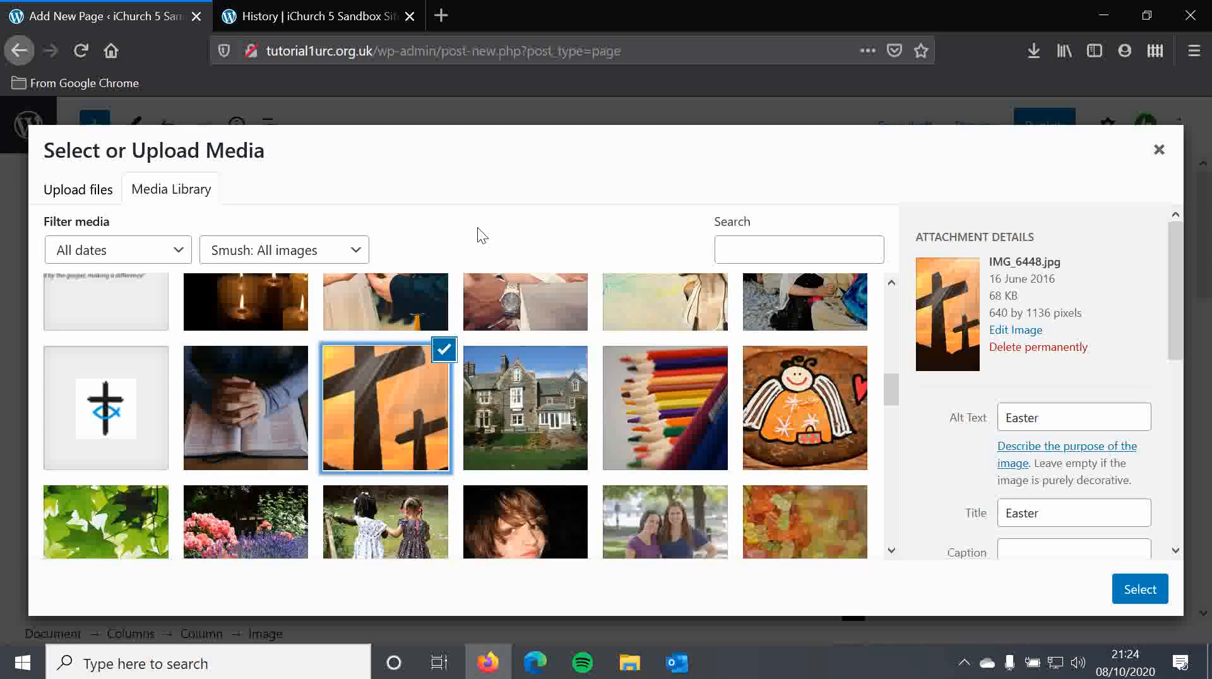
click(1139, 589)
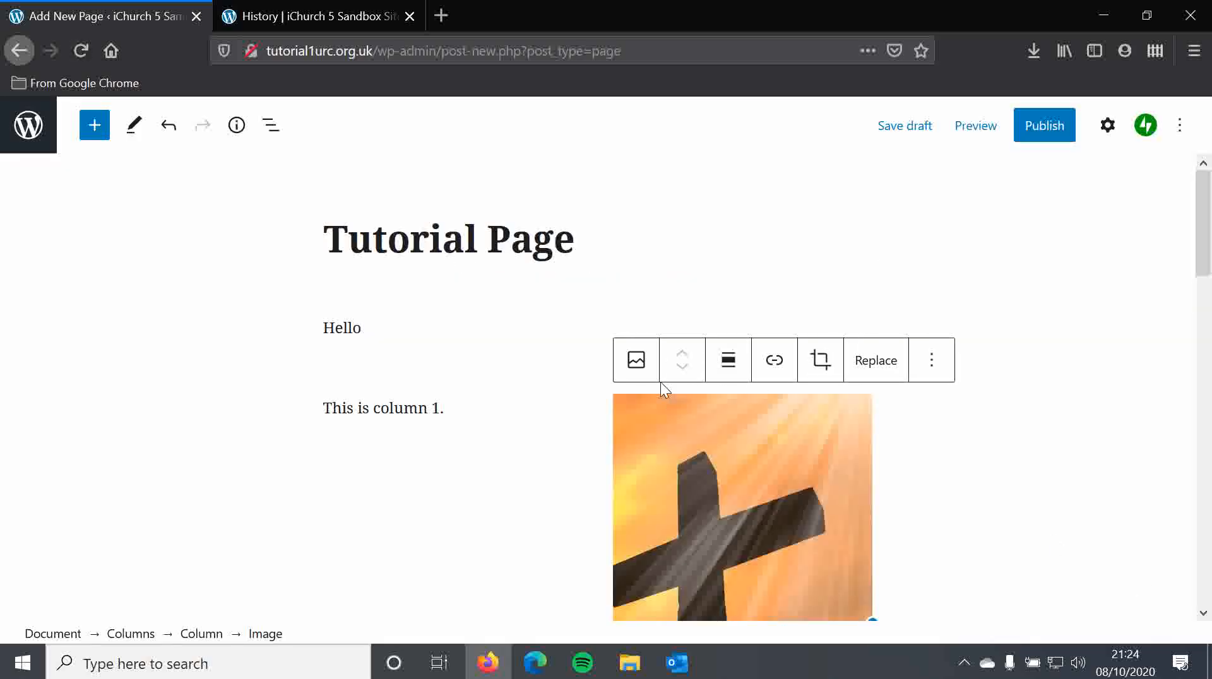
- Publish the page
click(390, 408)
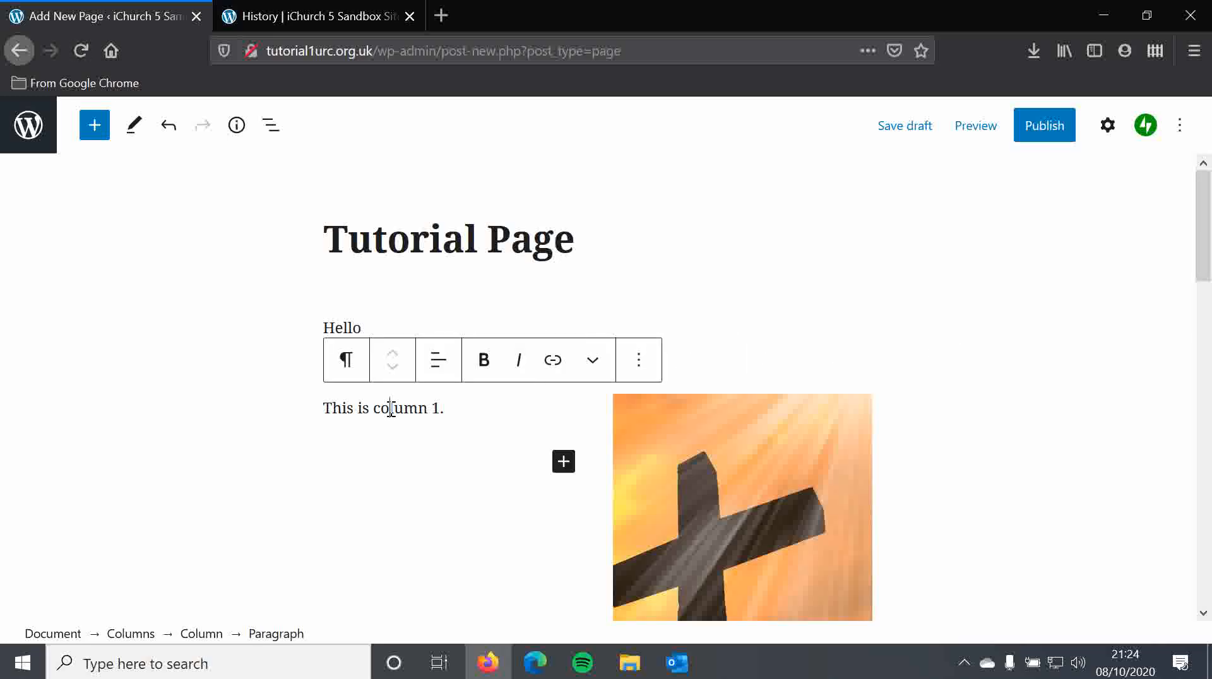
click(1045, 132)
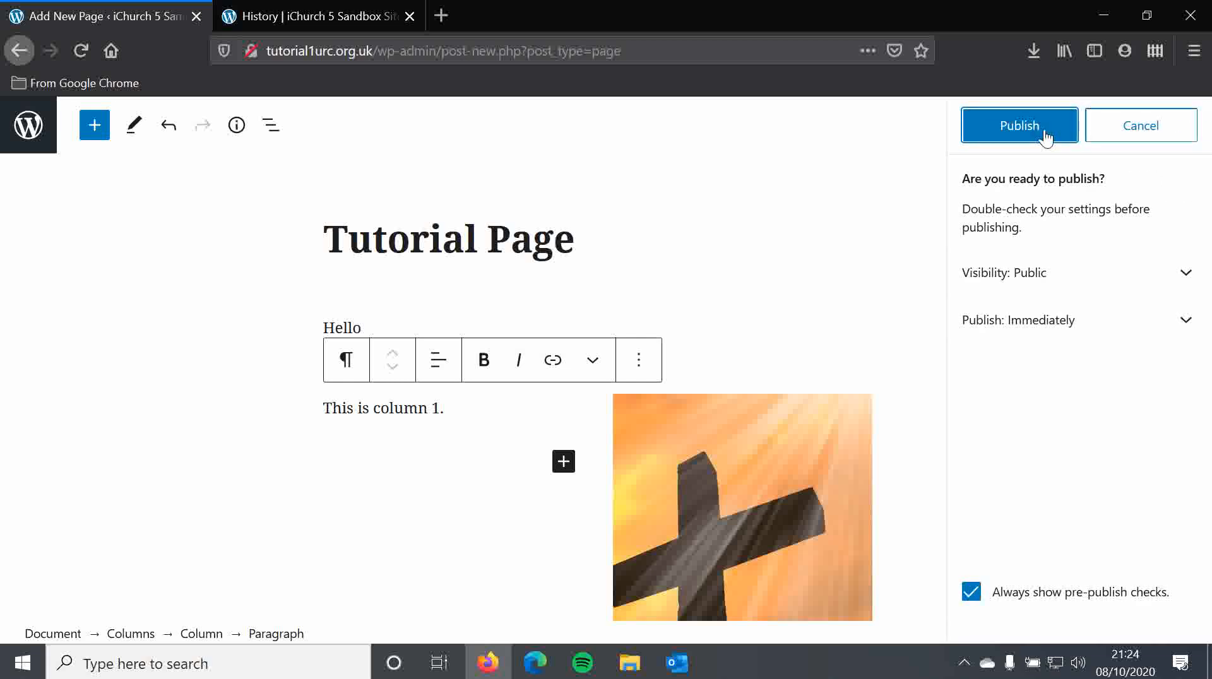
click(1042, 134)
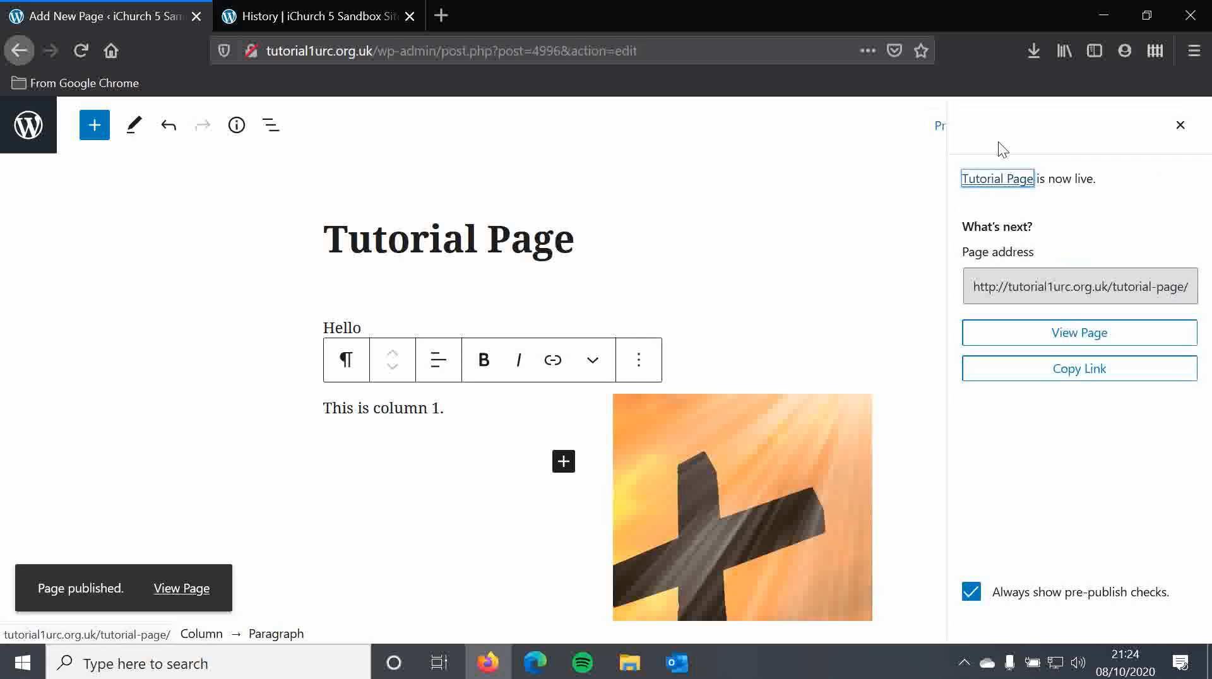
- Open the published page on the live site, look over its content, and return to the editor
click(169, 585)
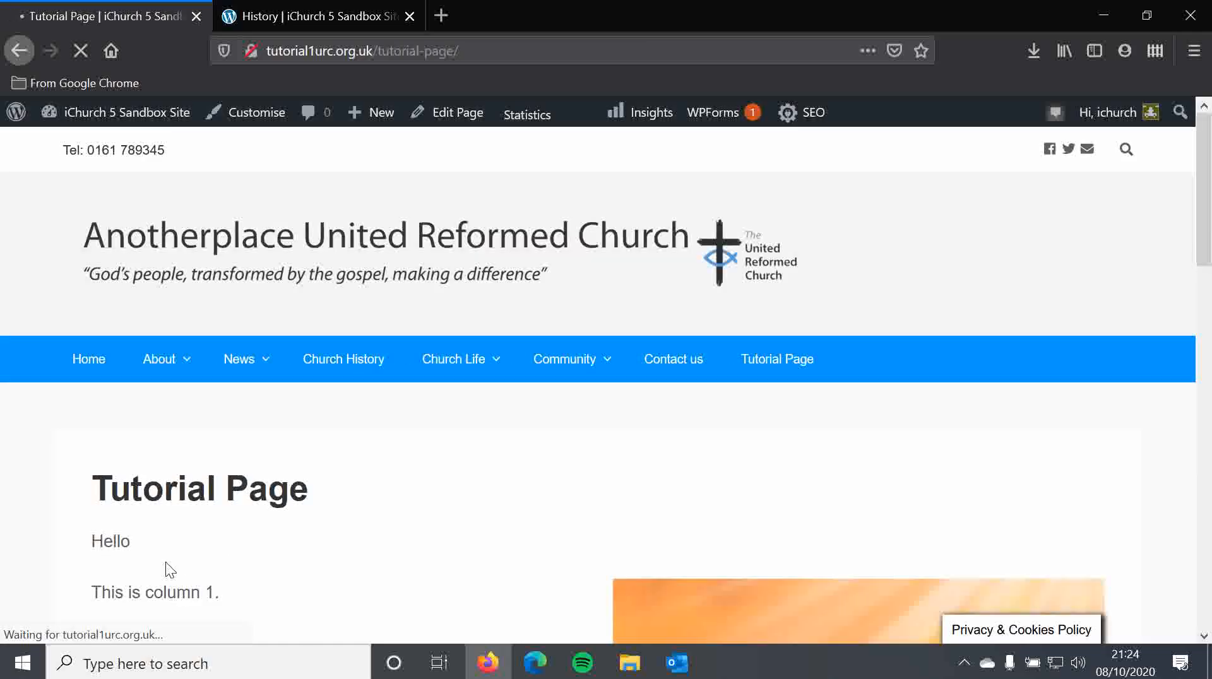
scroll(112, 402, down, 5)
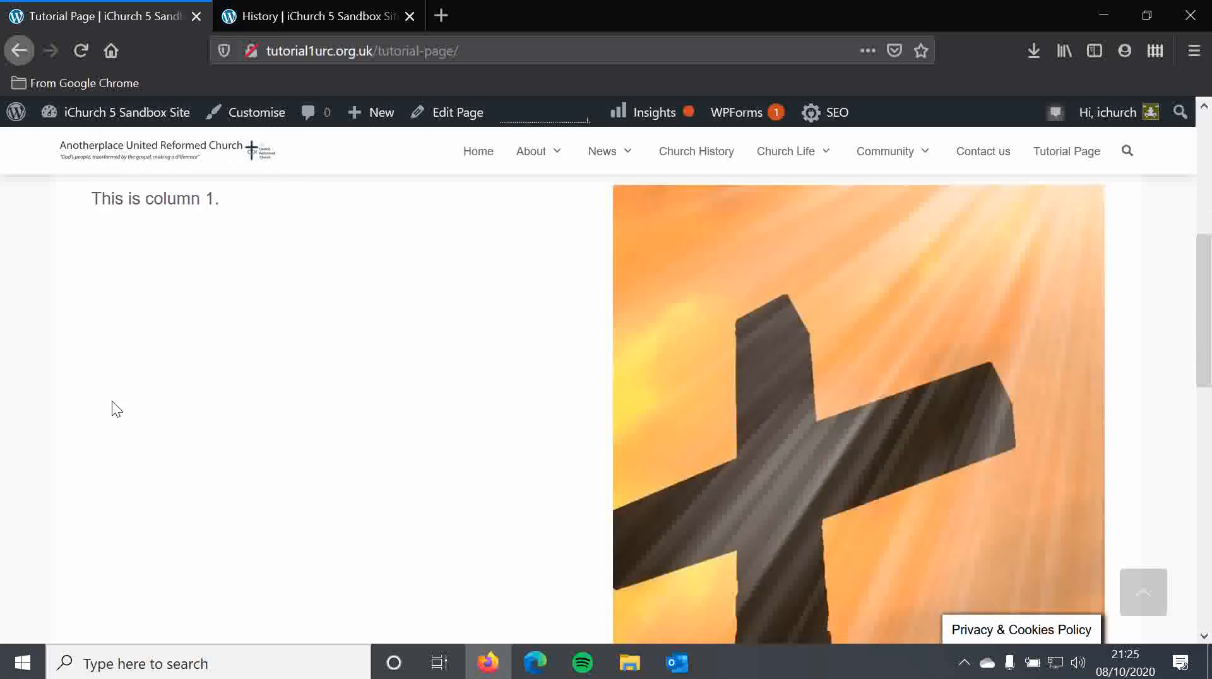
scroll(221, 270, up, 2)
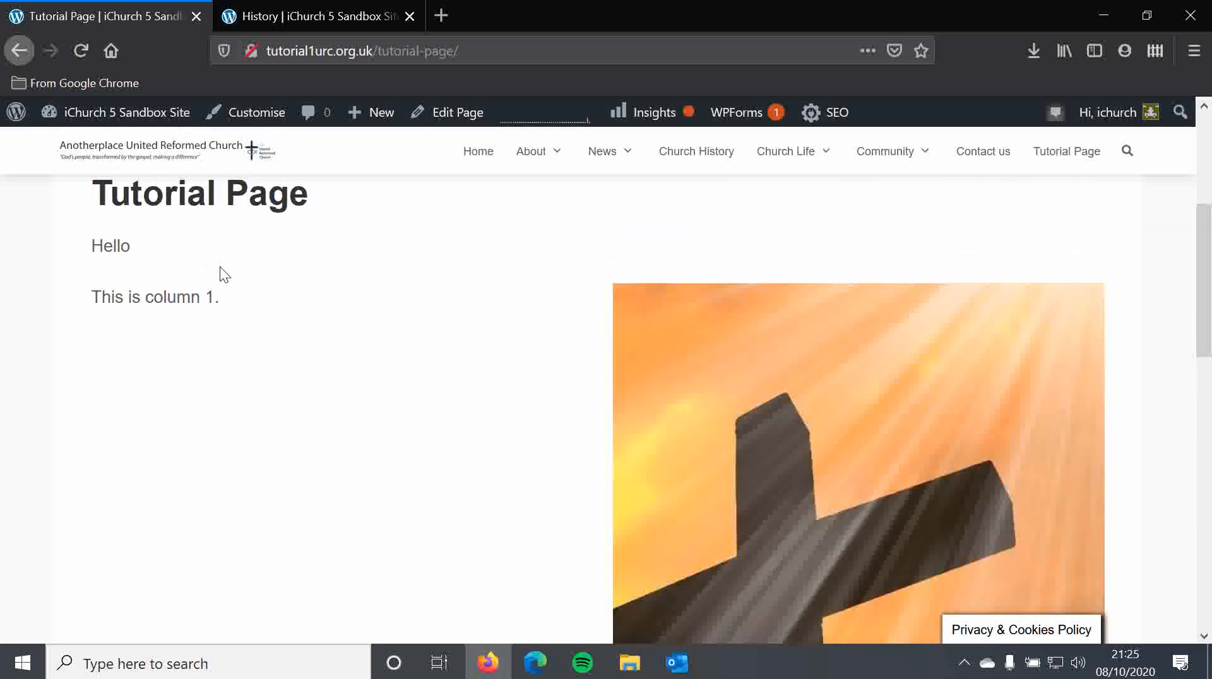
drag(89, 301, 252, 297)
click(302, 297)
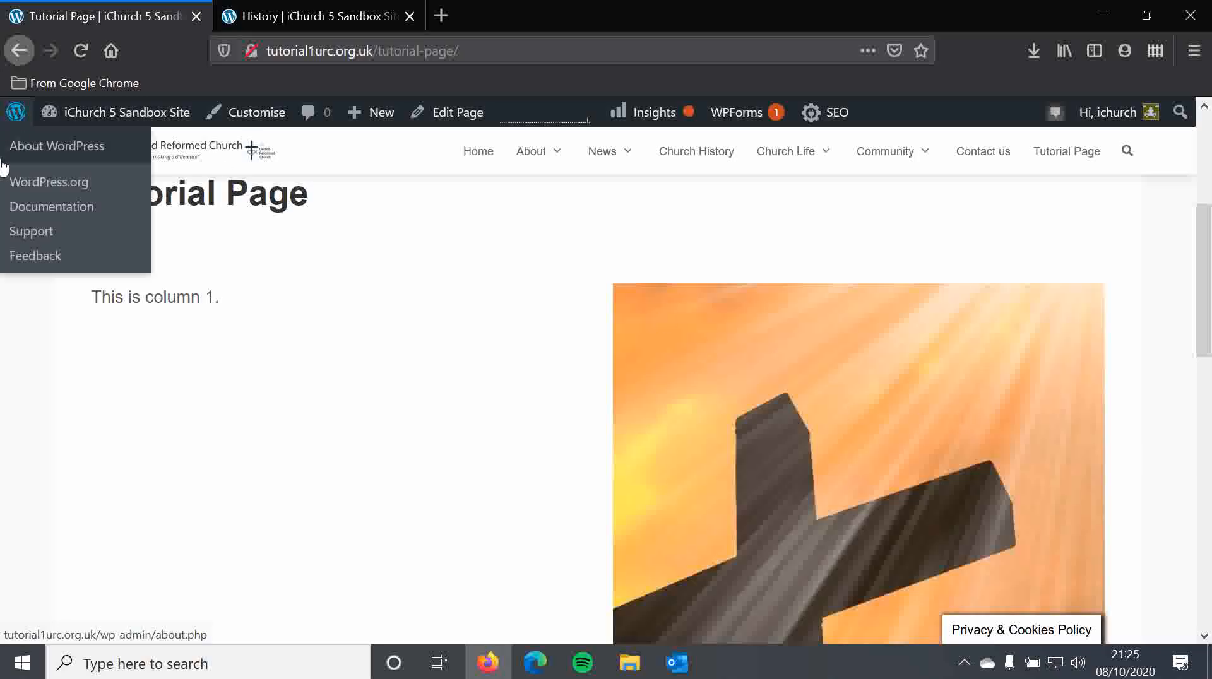
click(22, 49)
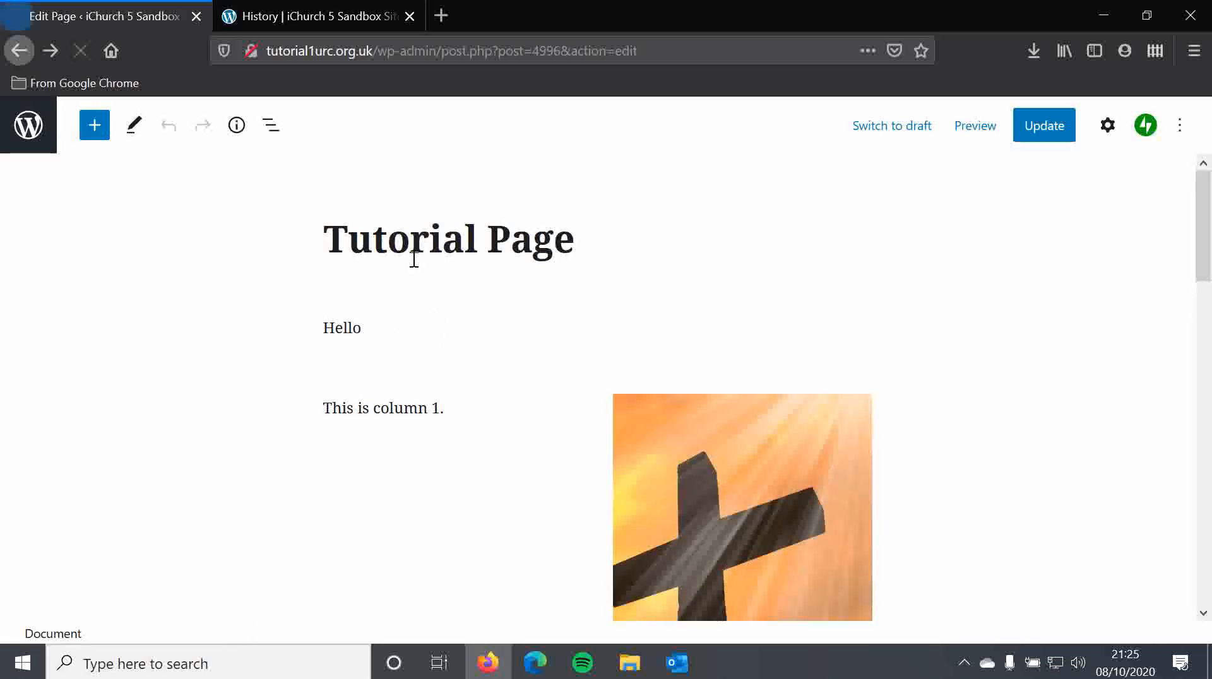
- Move the column holding the cross image to the left of the text column
click(650, 415)
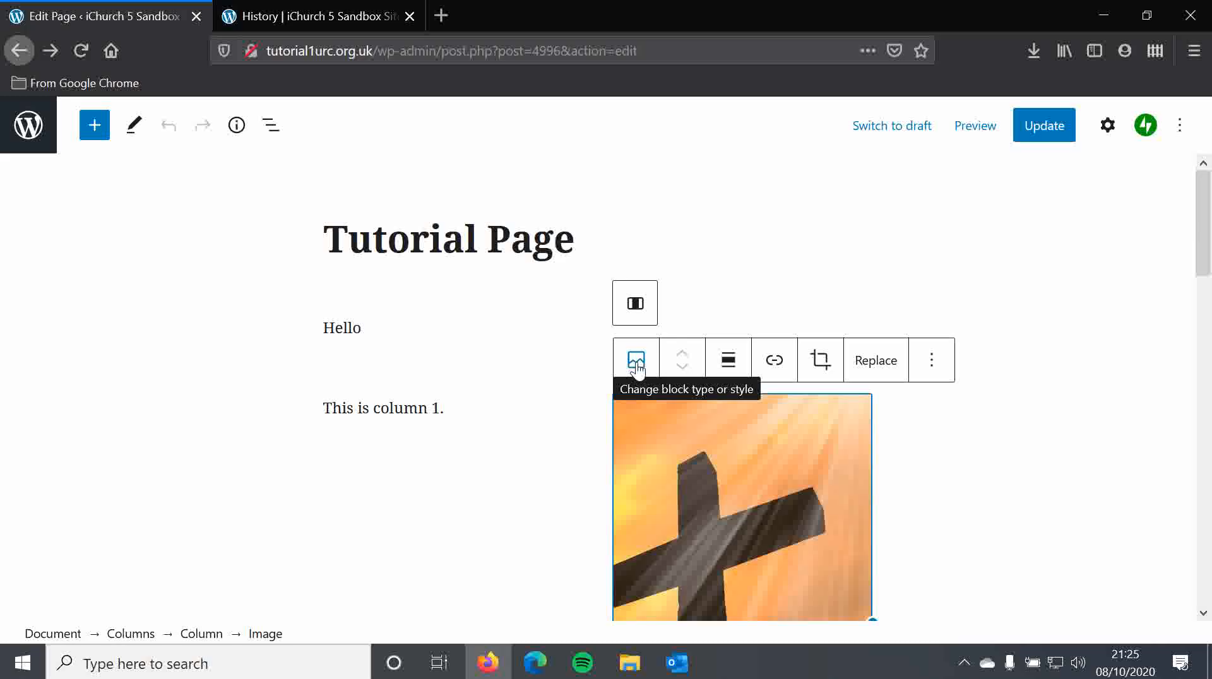
click(637, 306)
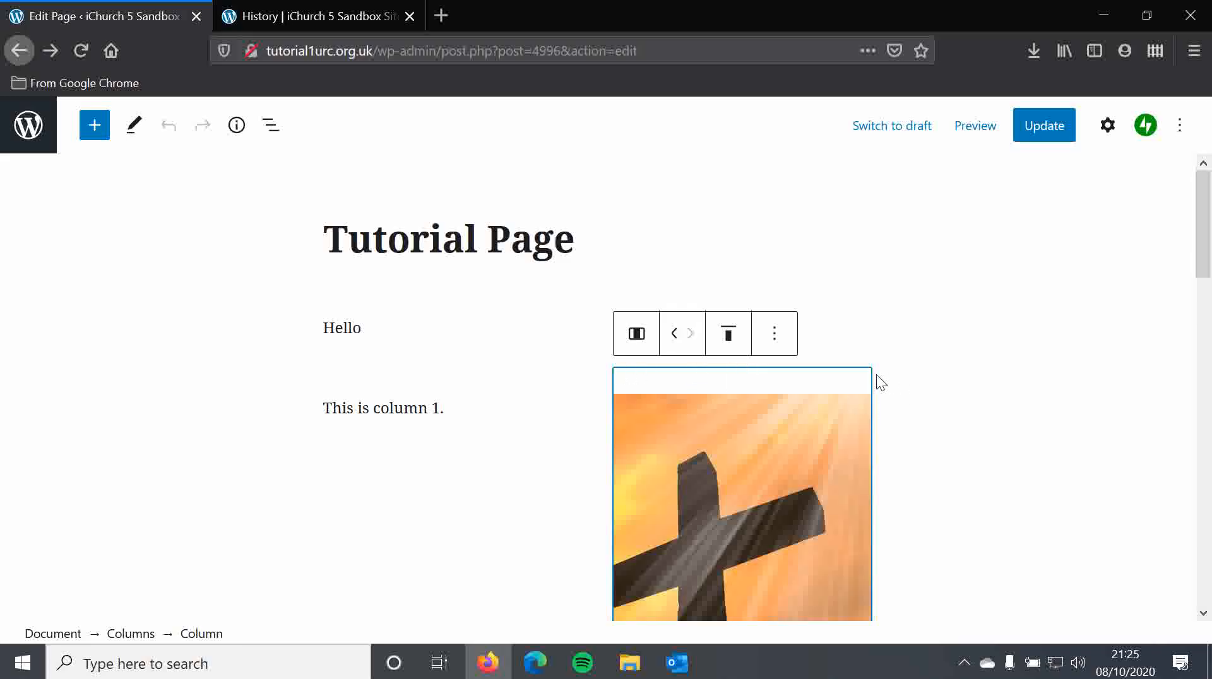
scroll(877, 378, down, 6)
scroll(875, 372, up, 8)
scroll(875, 373, down, 4)
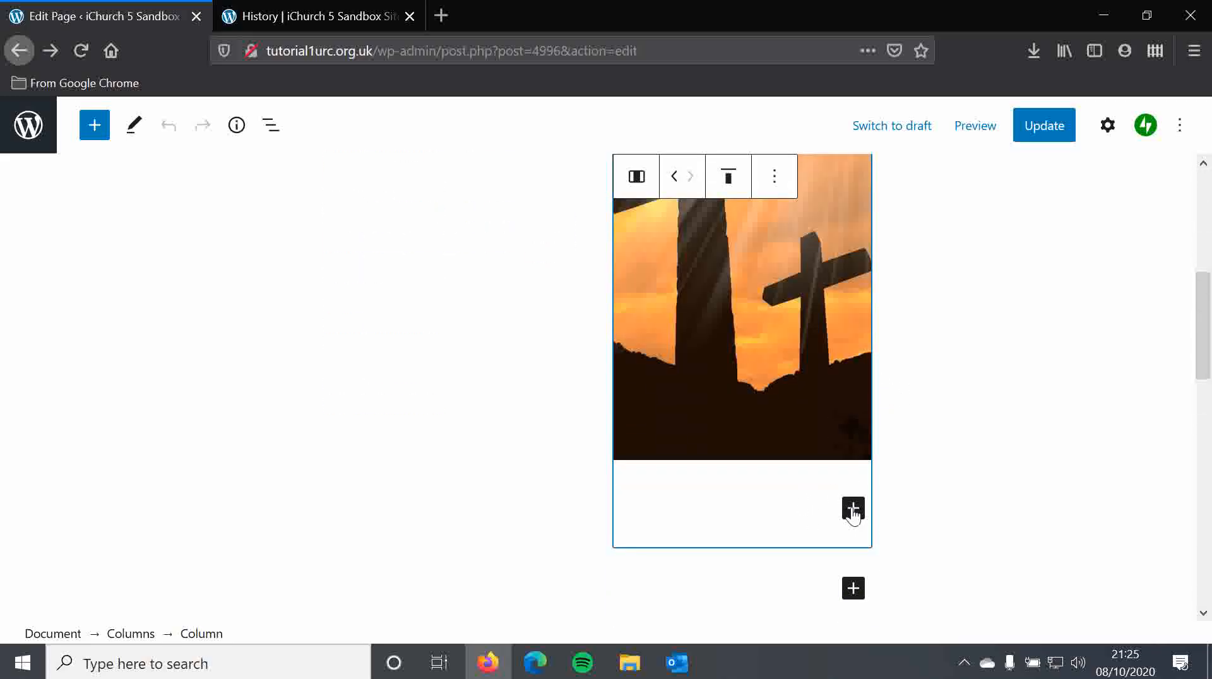
scroll(782, 376, up, 5)
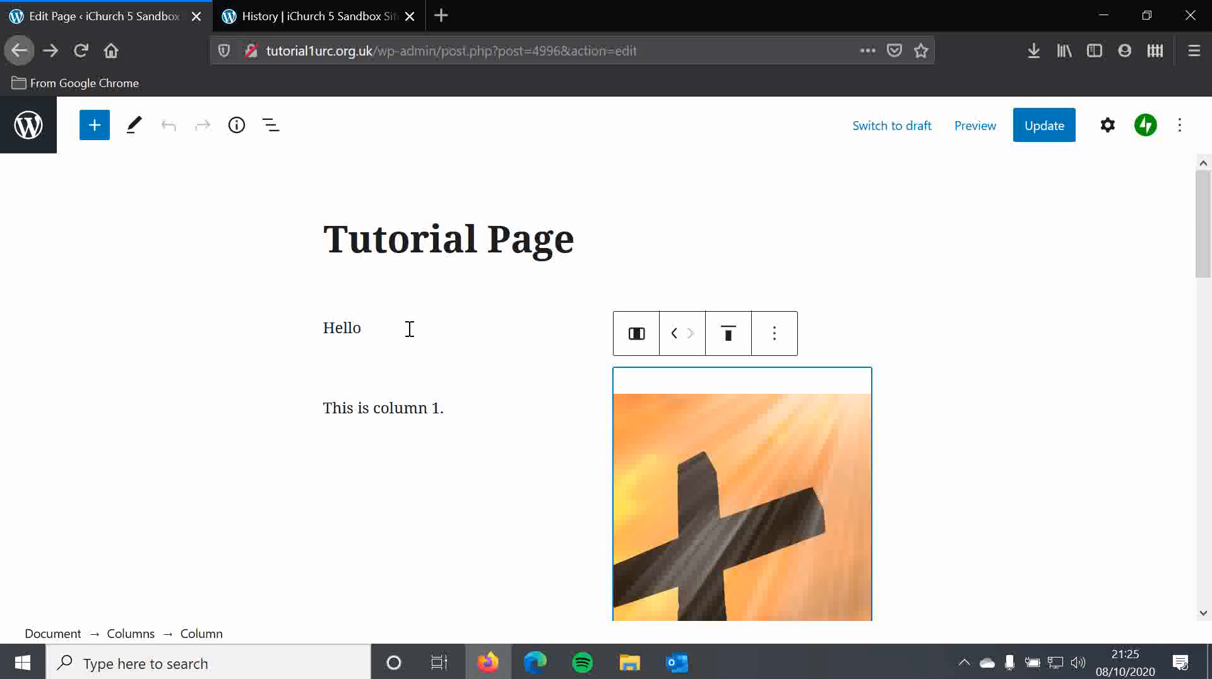
click(677, 337)
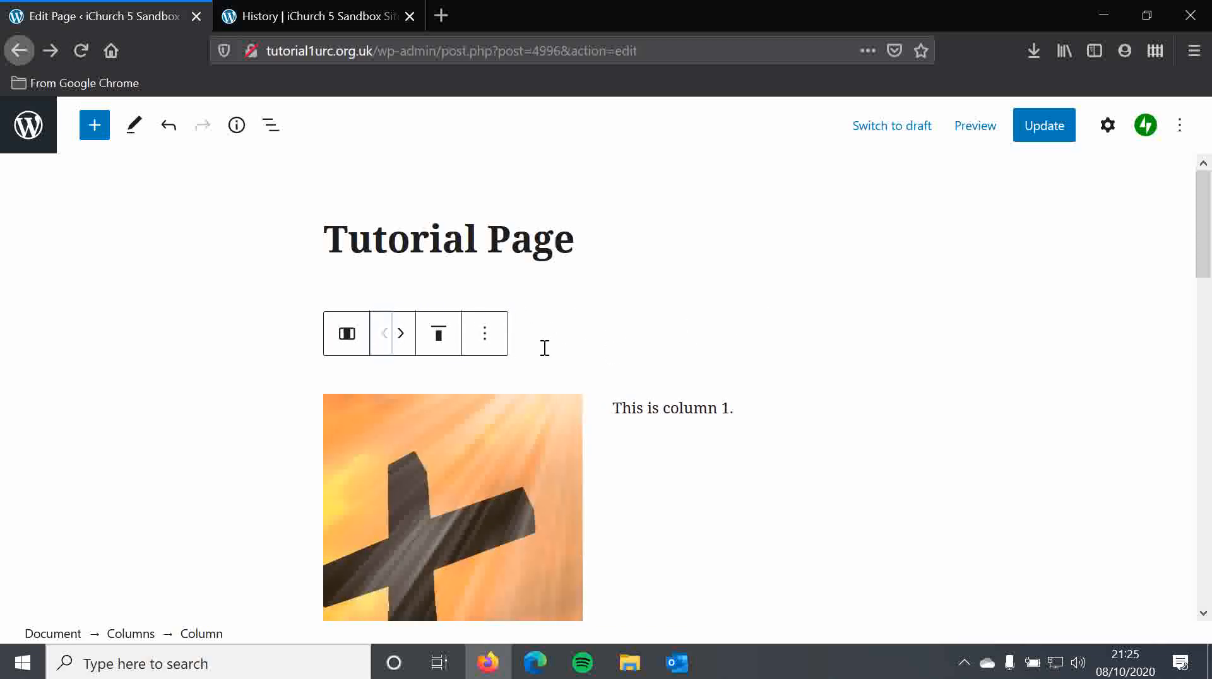
- Update the published page with the rearranged columns
click(678, 412)
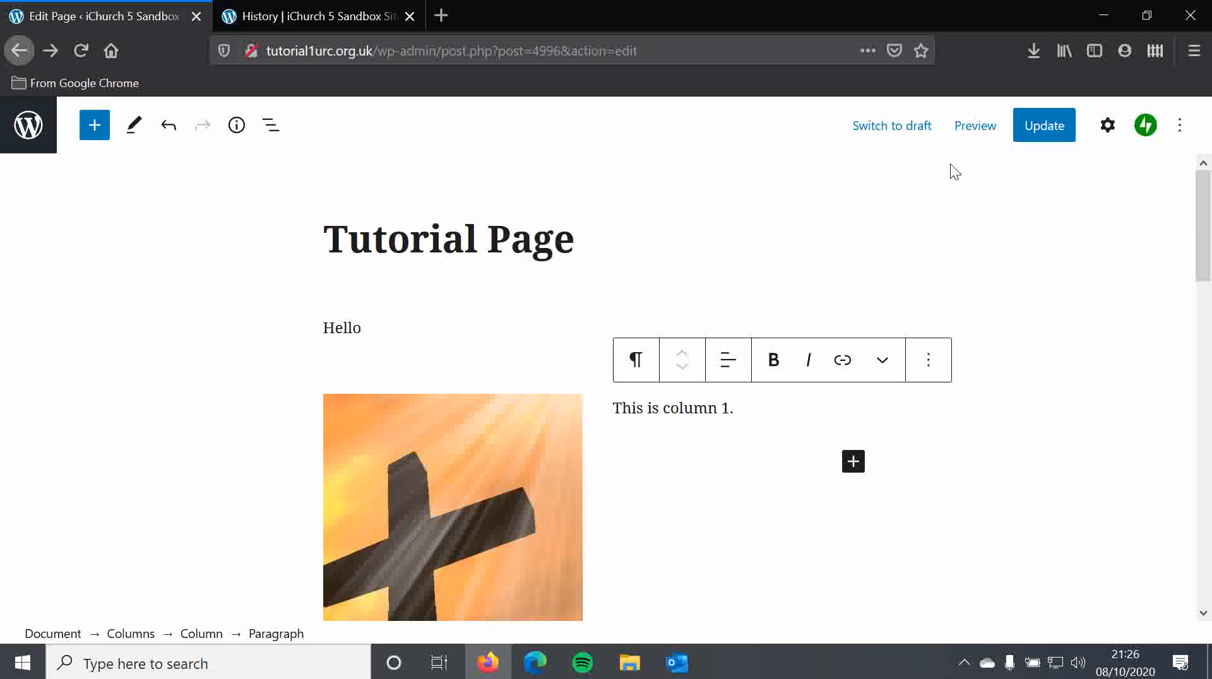
click(1033, 134)
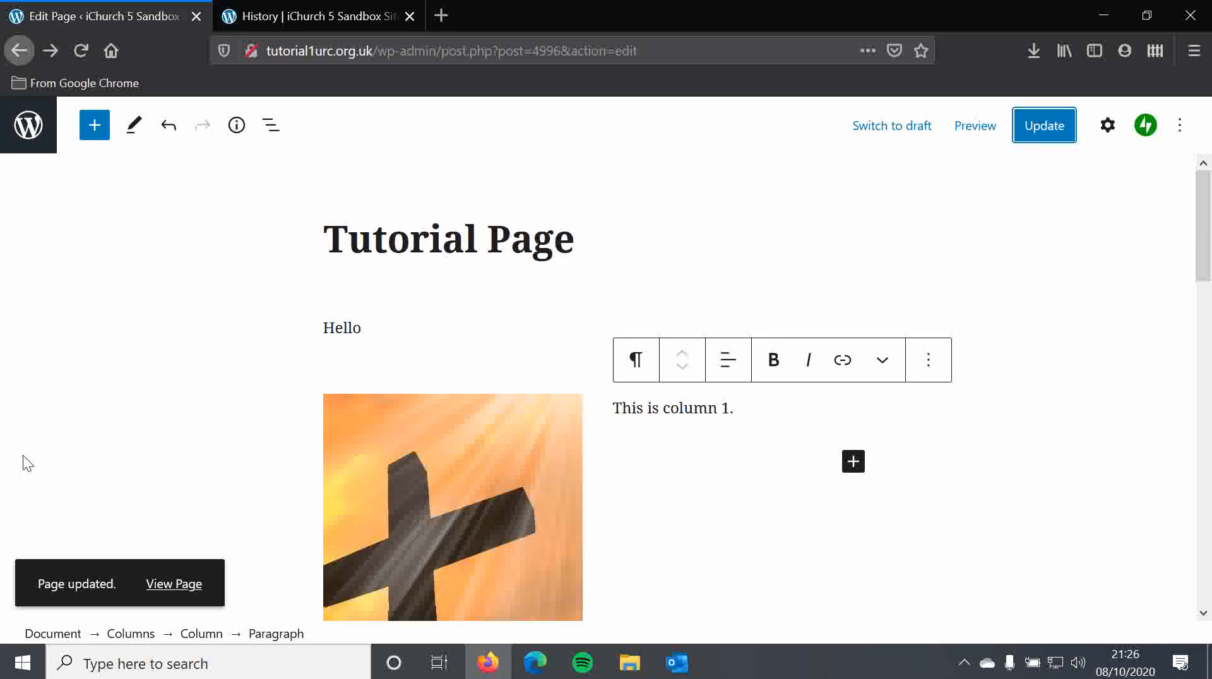
- Preview the page in a new tab, review the column layout, then close the preview tab
click(175, 594)
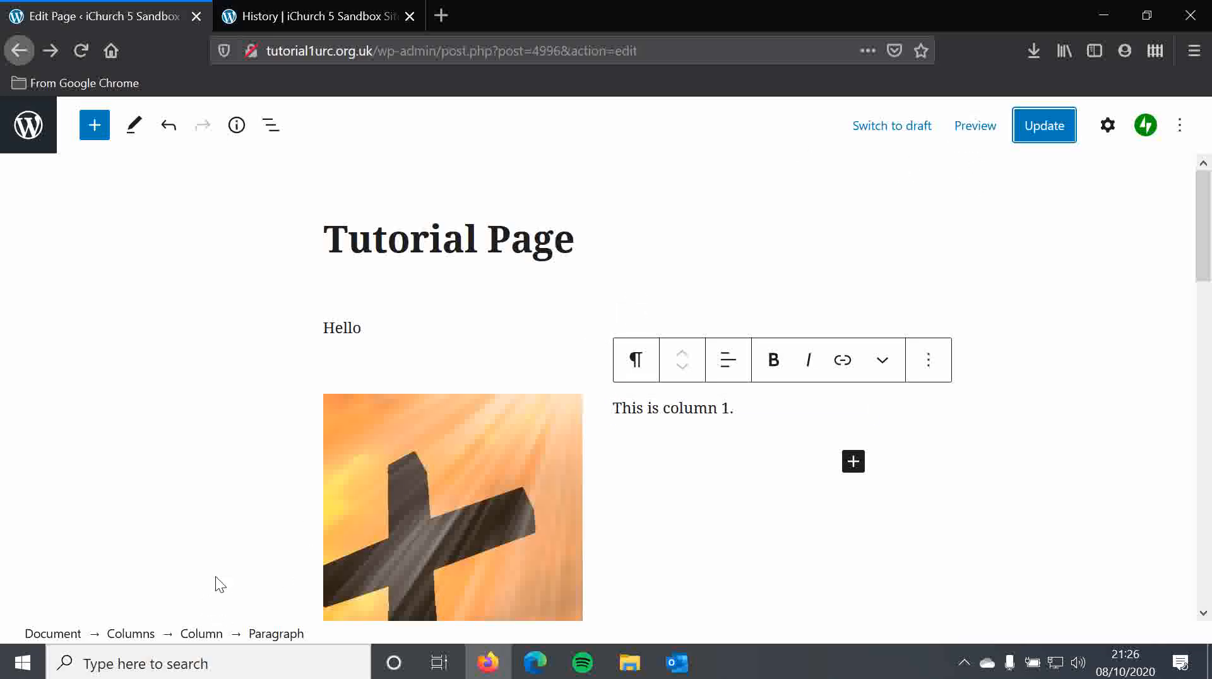
right_click(986, 136)
click(962, 144)
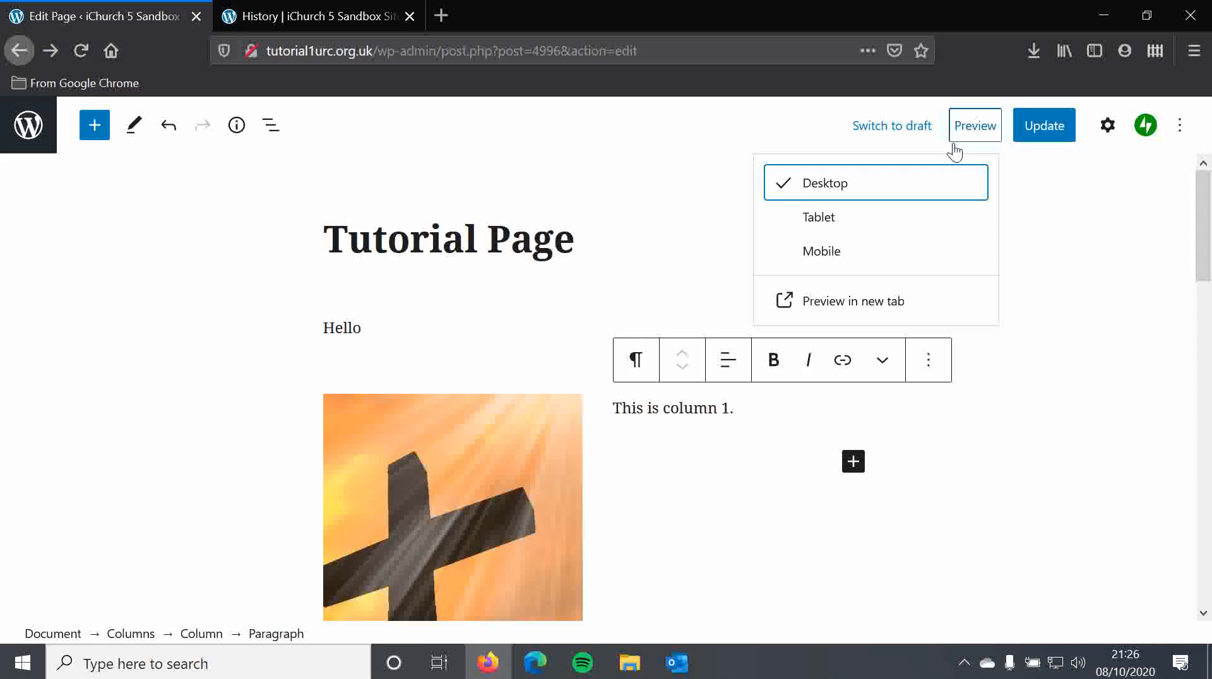
click(842, 306)
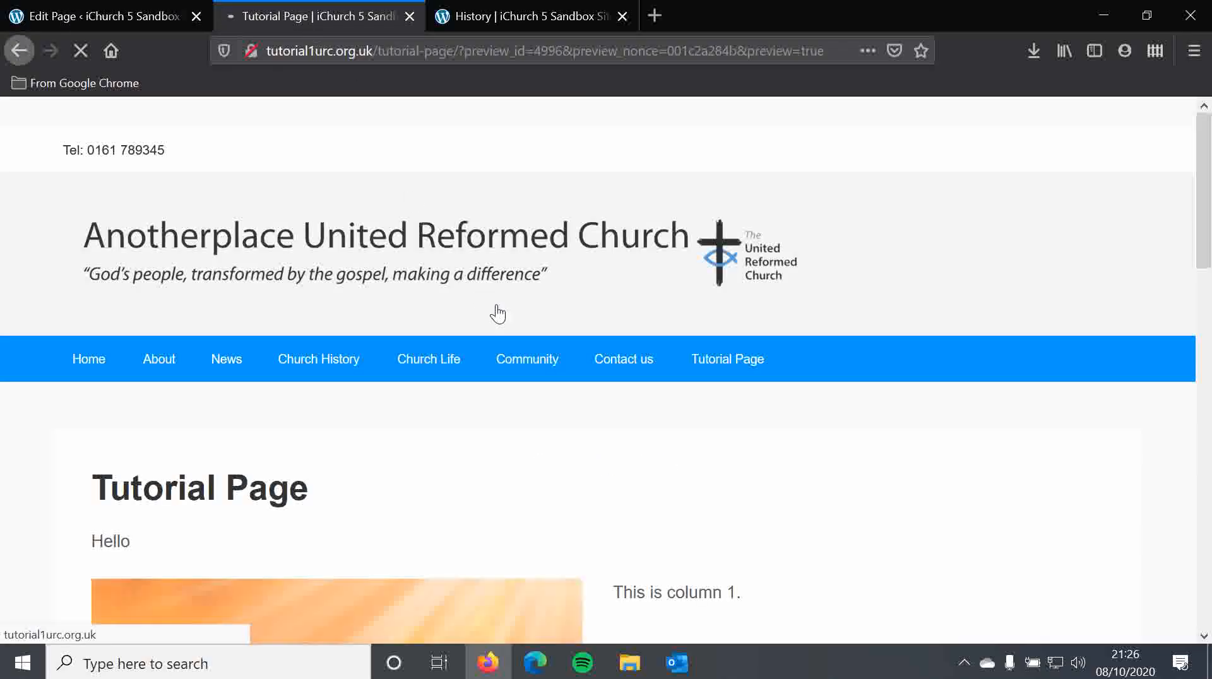
scroll(532, 323, down, 5)
scroll(637, 303, down, 6)
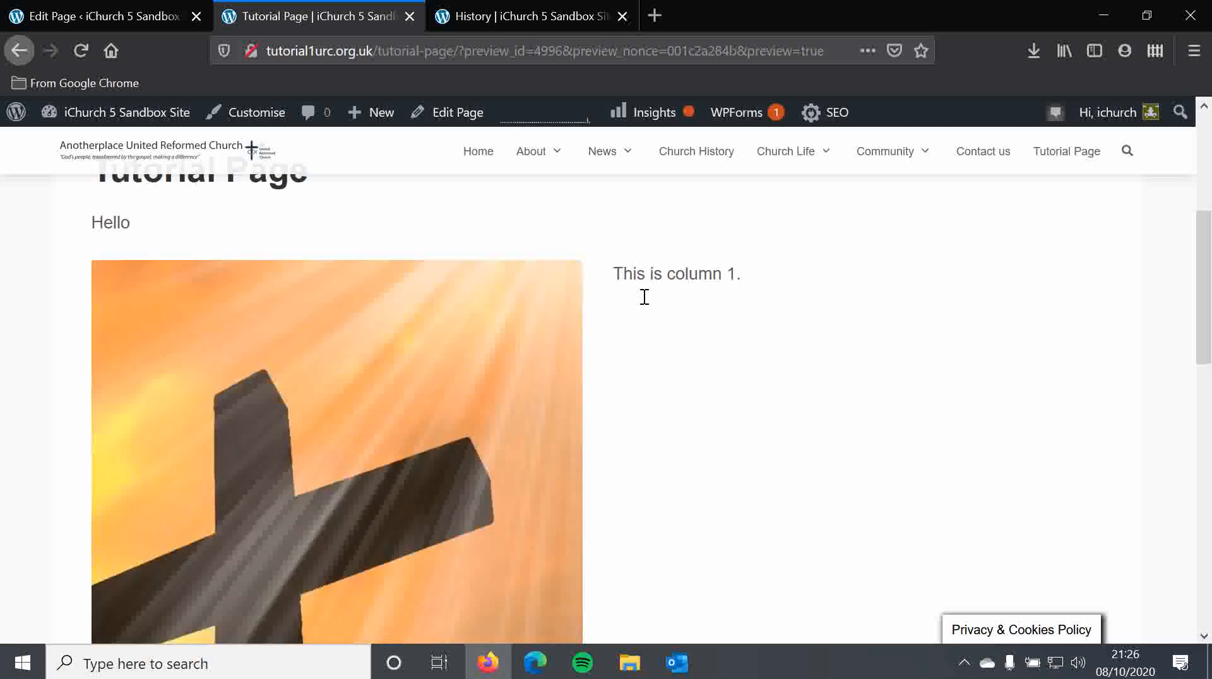
scroll(288, 274, up, 10)
click(123, 13)
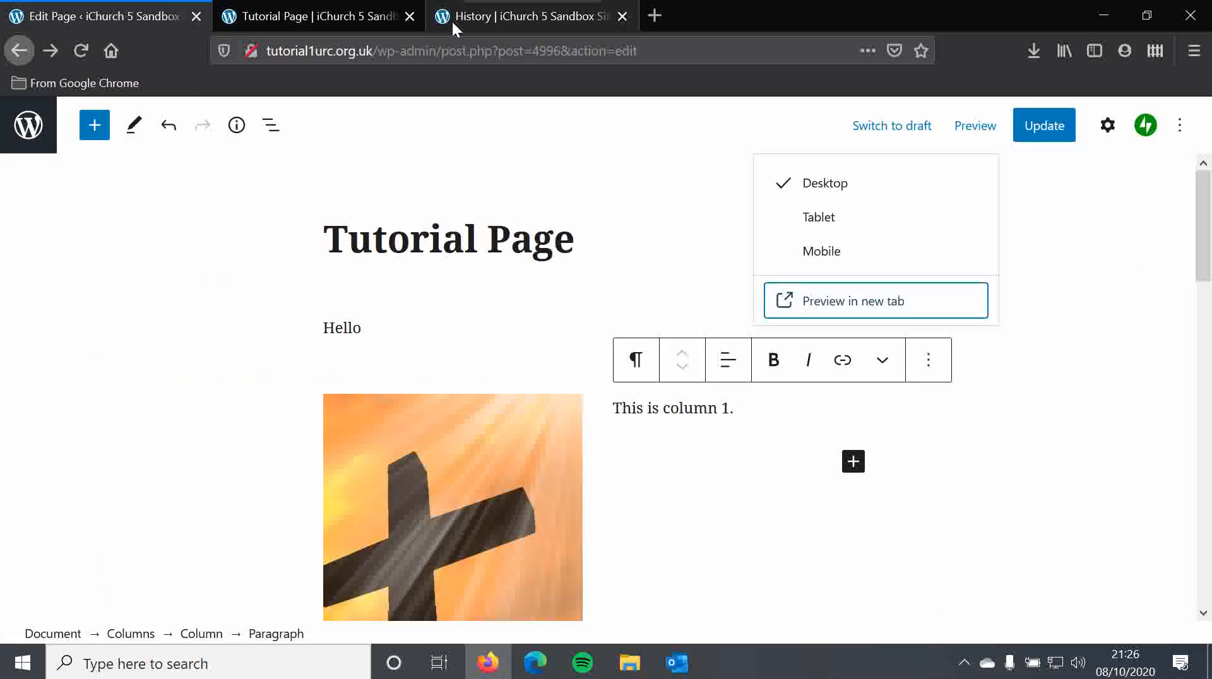
click(409, 16)
- Remove both the text column and the image column from the Columns block
click(434, 329)
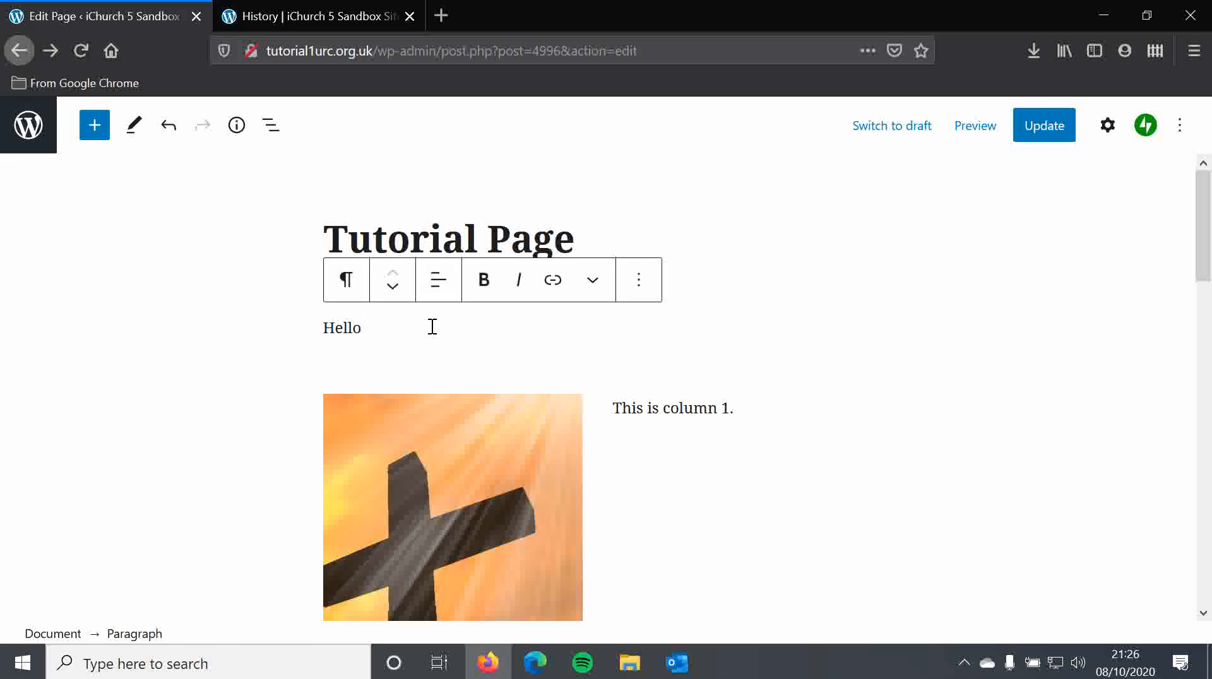
click(652, 410)
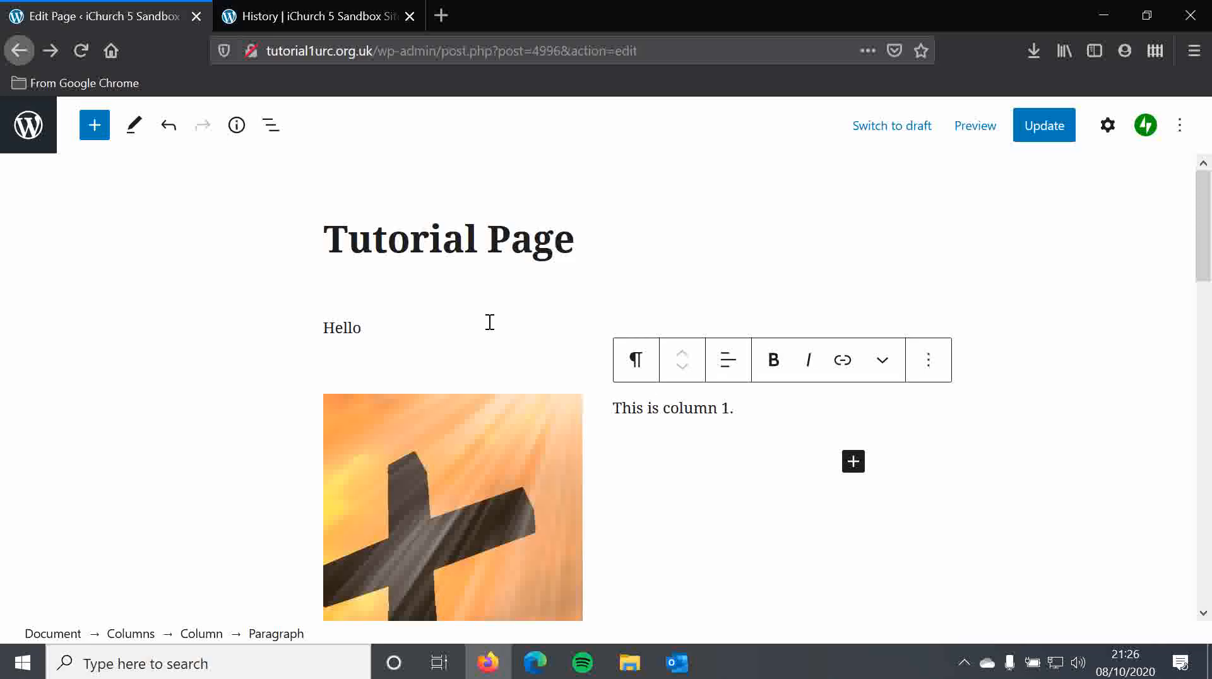
click(652, 408)
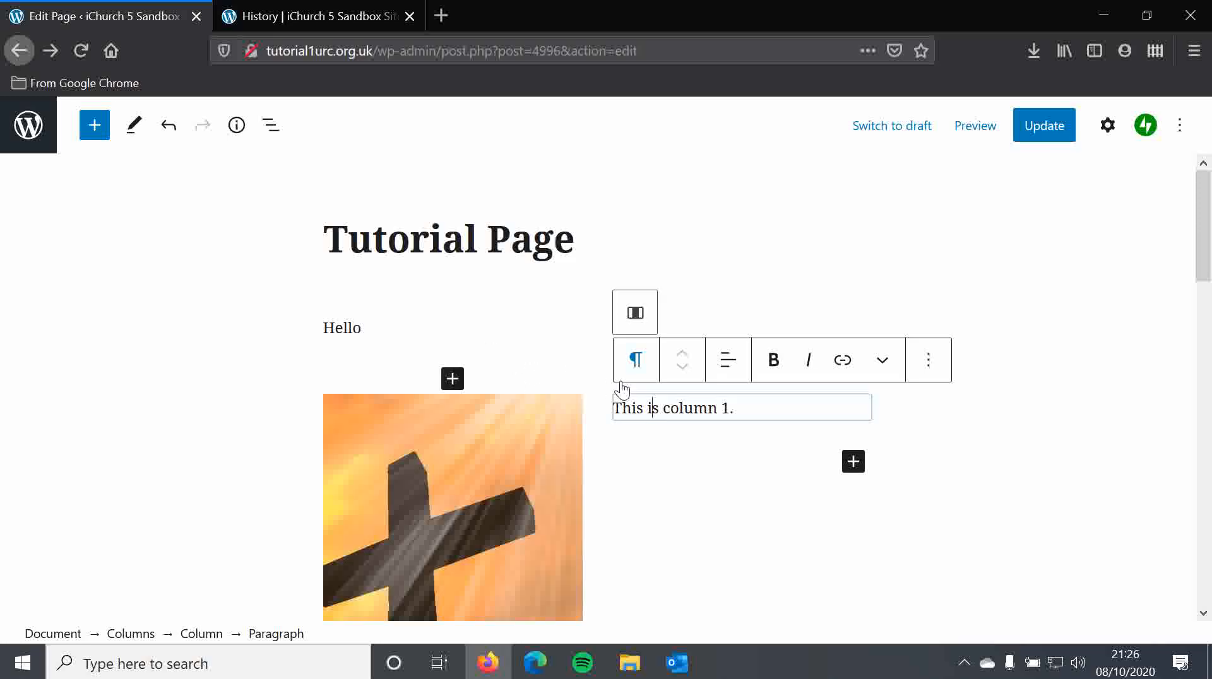
click(635, 304)
click(774, 332)
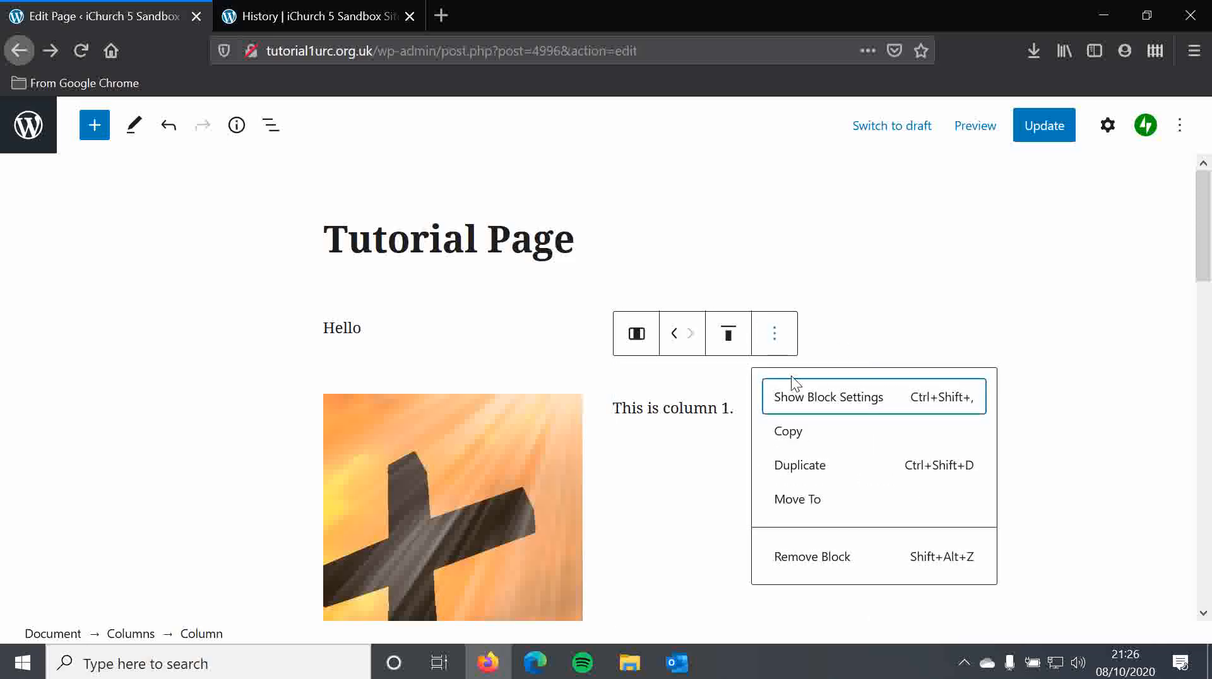
click(817, 560)
click(483, 333)
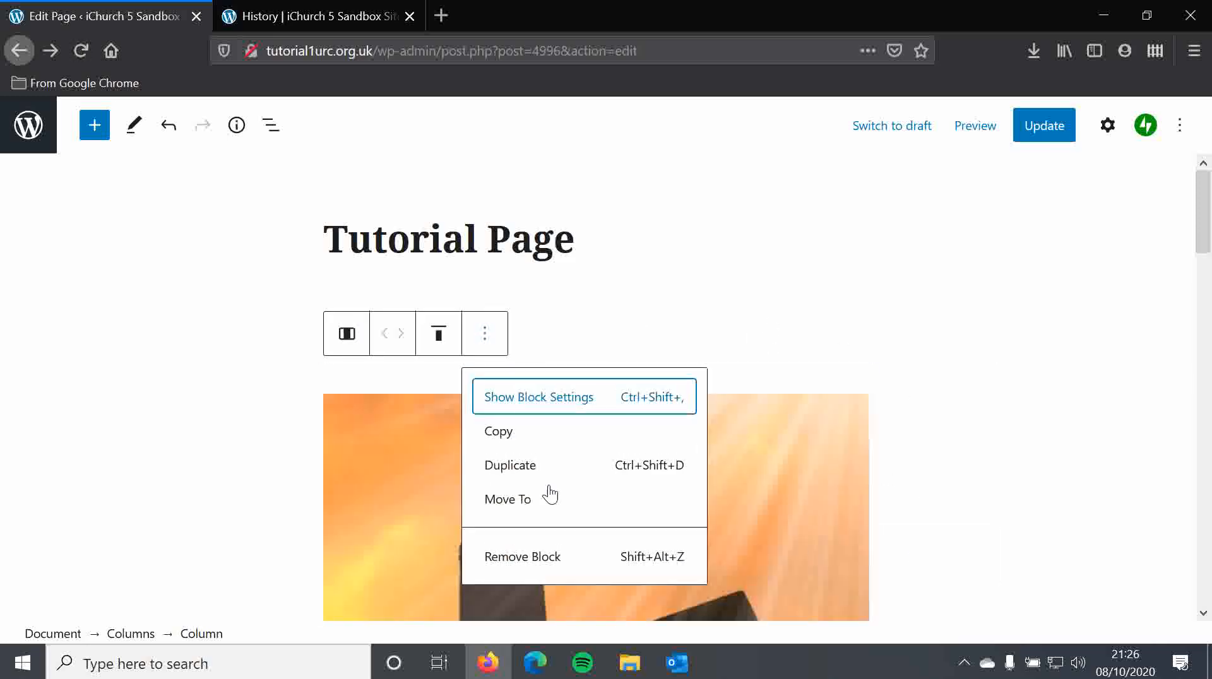
click(565, 558)
- Insert a Table block below "Hello" and create it with 2 columns and 2 rows
scroll(631, 410, down, 3)
scroll(673, 422, up, 3)
click(360, 319)
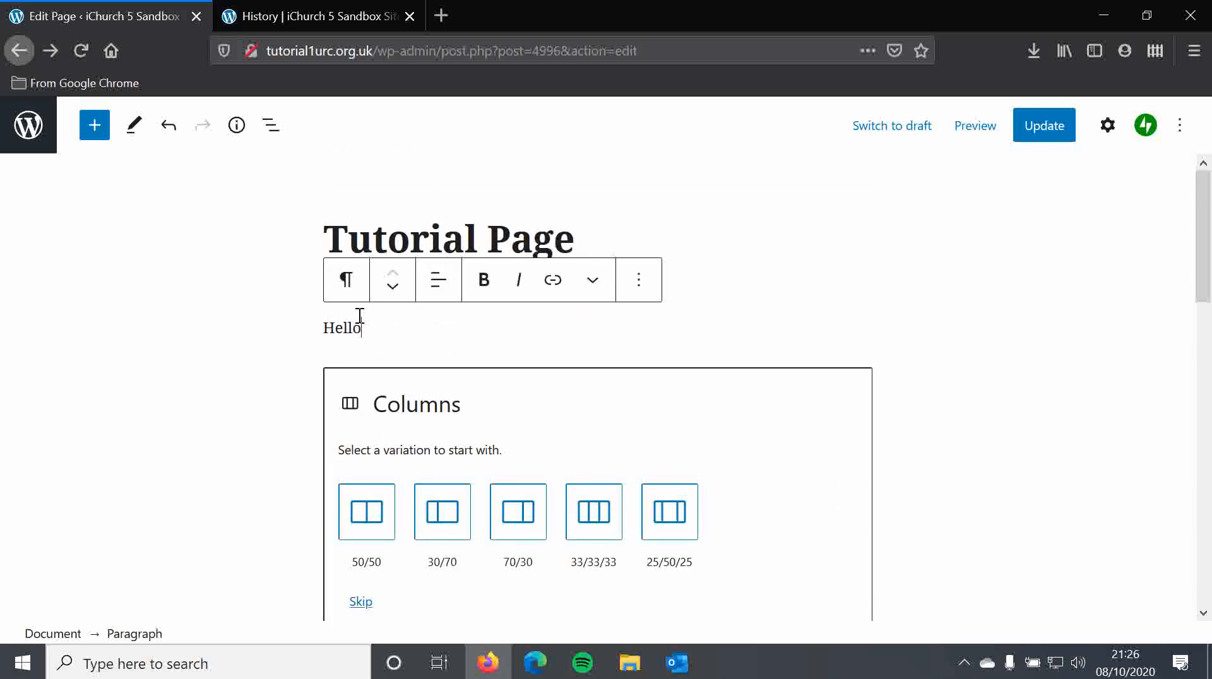
drag(390, 331, 314, 331)
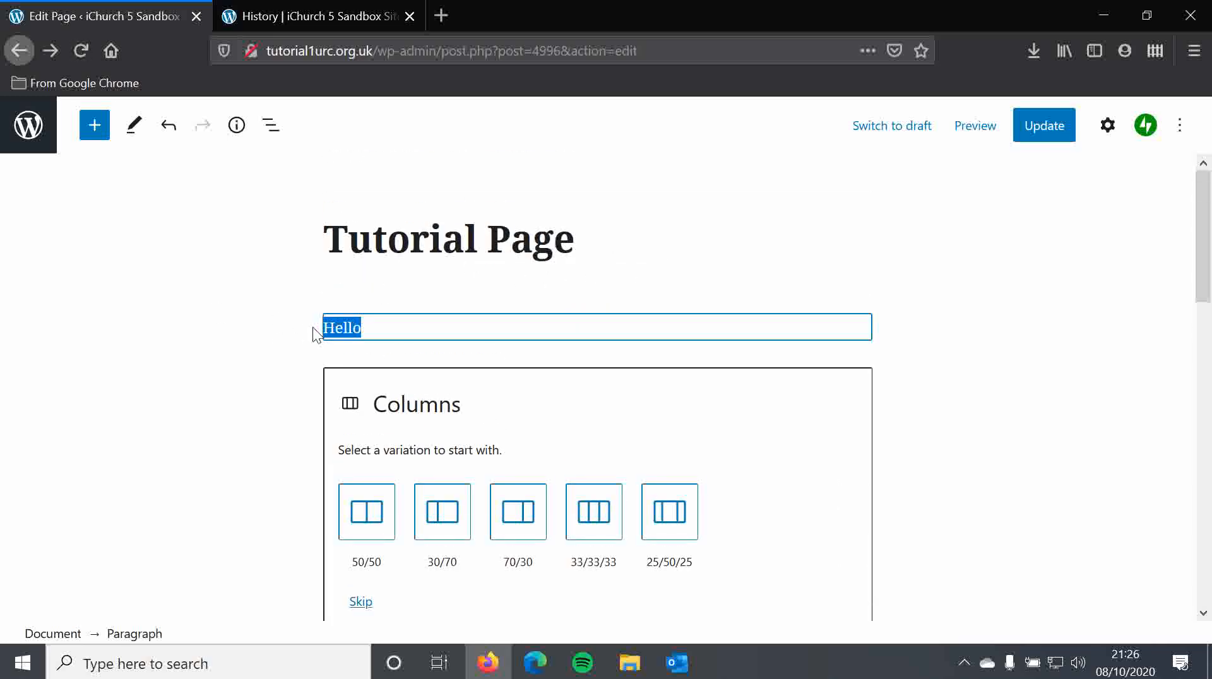
click(363, 334)
key(Home)
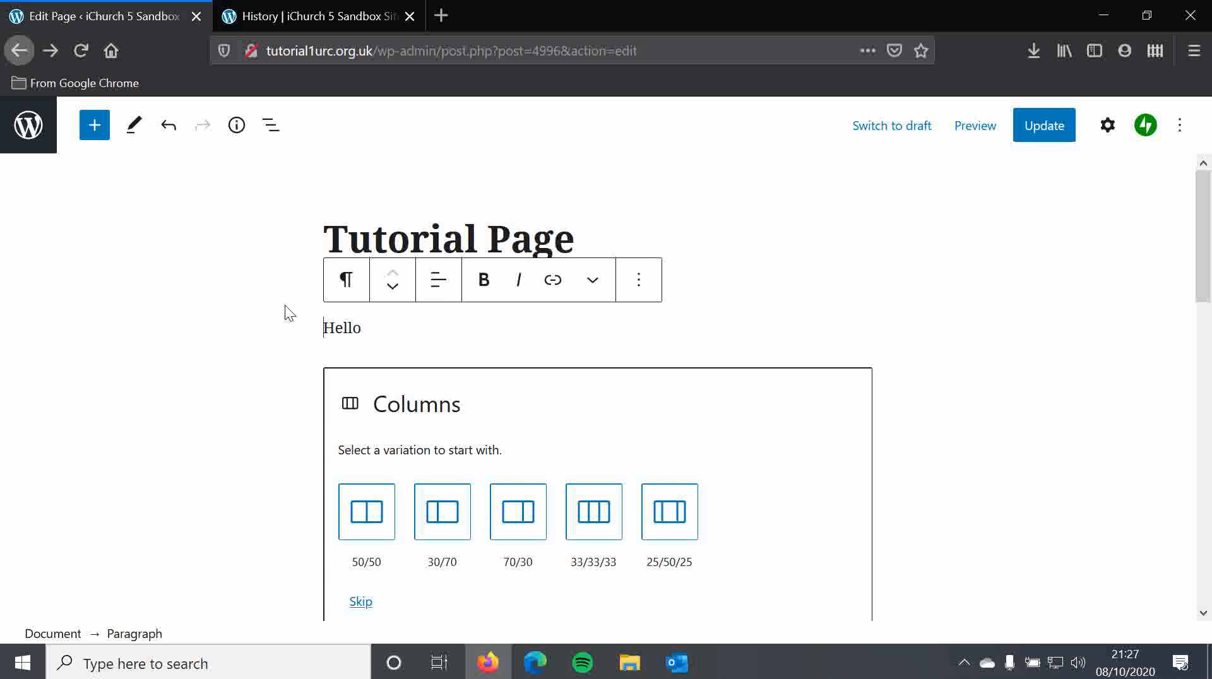
click(95, 136)
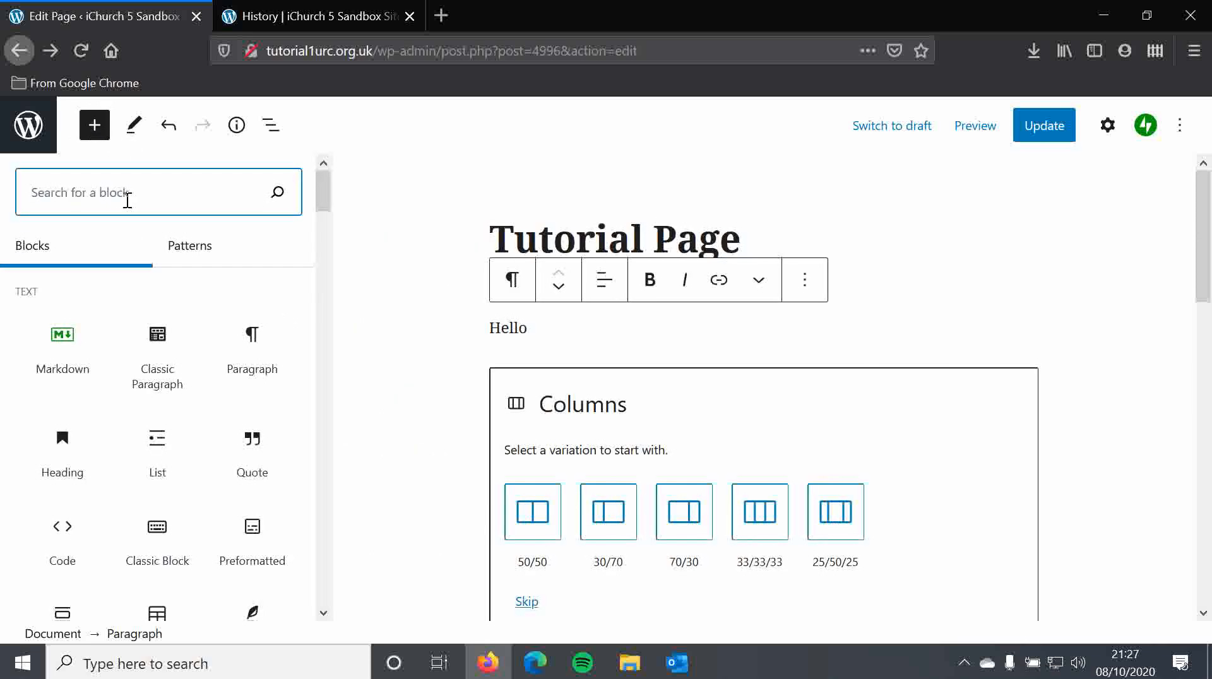
text(table)
mouse_move(67, 371)
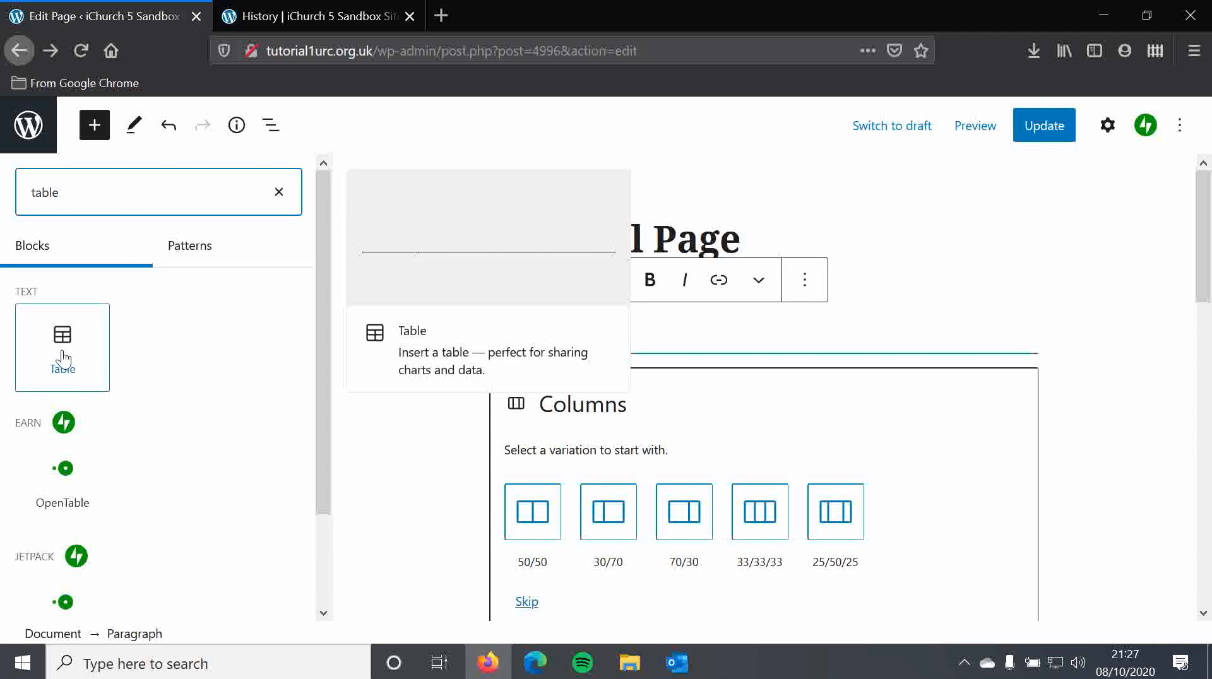
click(63, 341)
scroll(524, 374, down, 2)
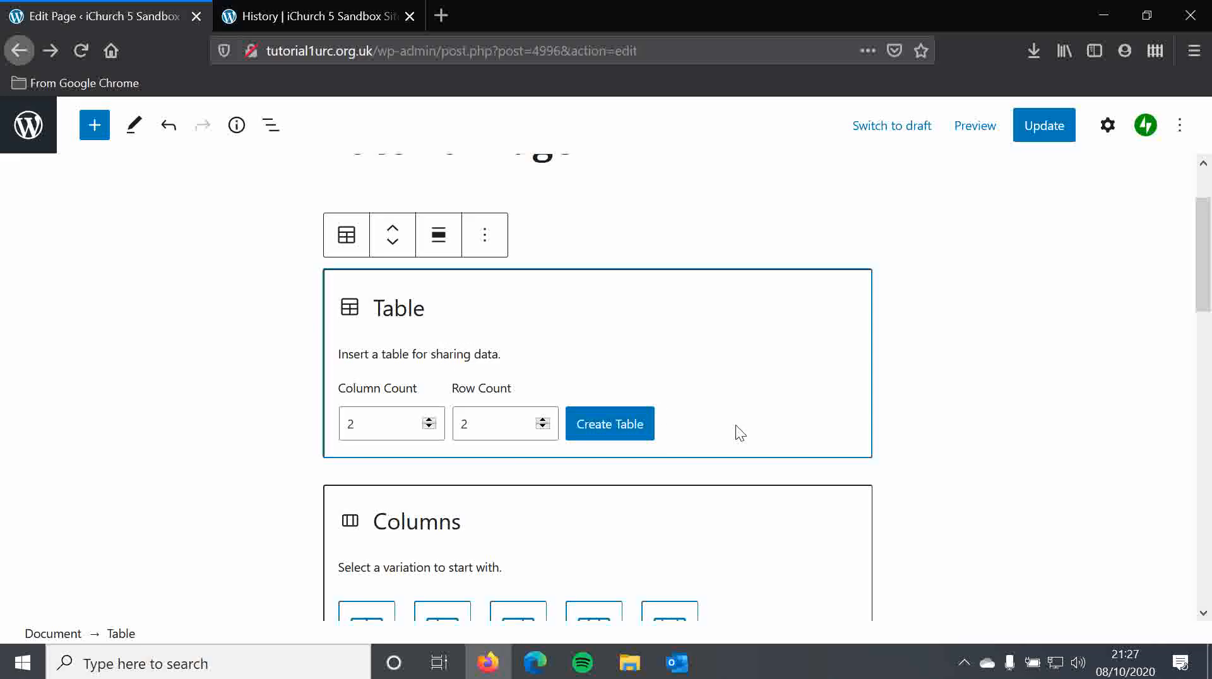
click(620, 431)
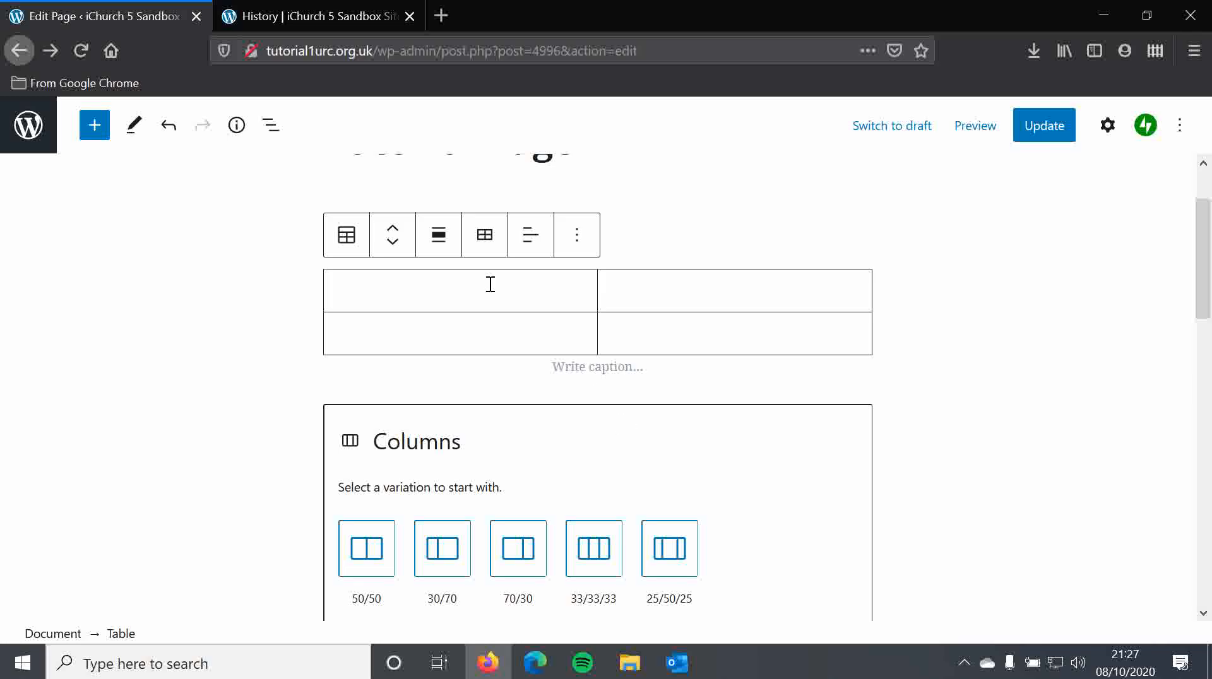
- Enter "Table" in the table's first cell, leaving the second cell empty
click(482, 239)
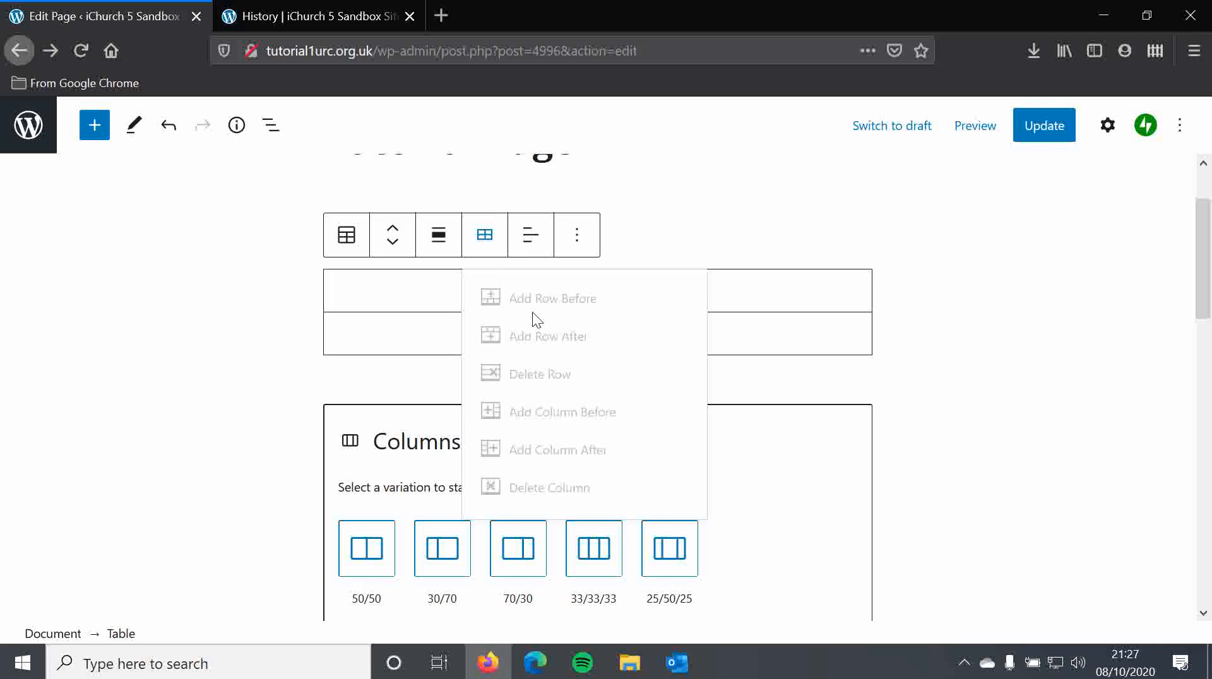
click(408, 296)
click(489, 237)
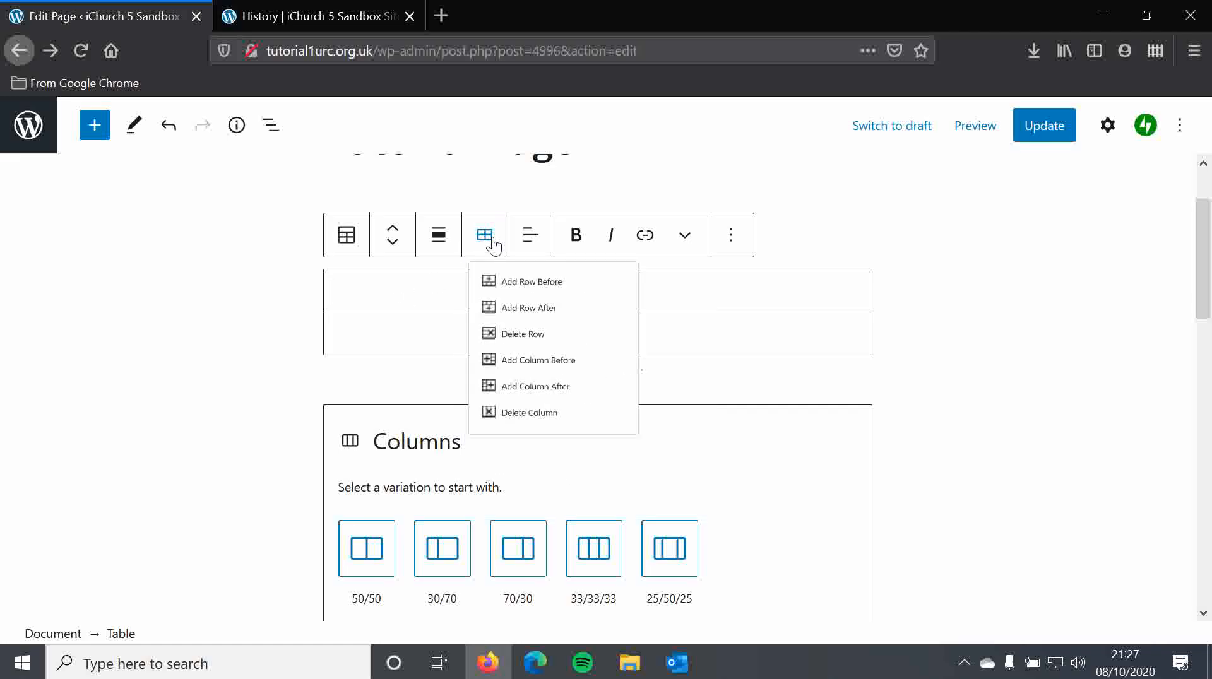
click(435, 297)
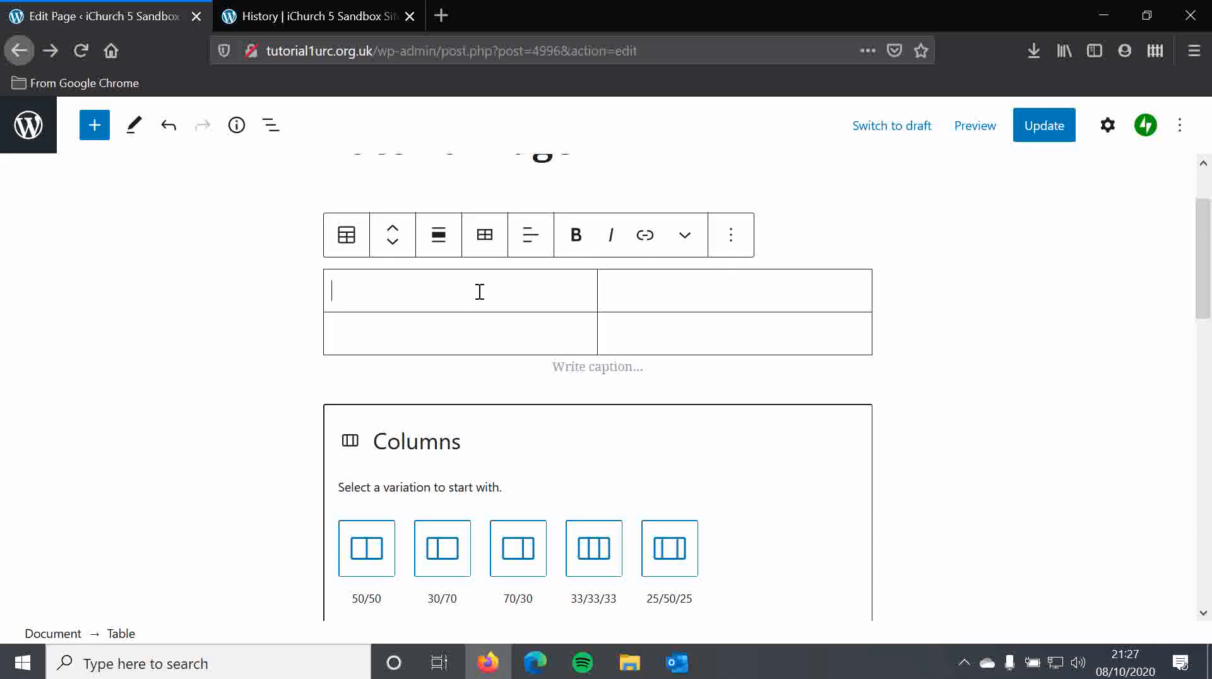
text(Table)
text(dfjhkdf)
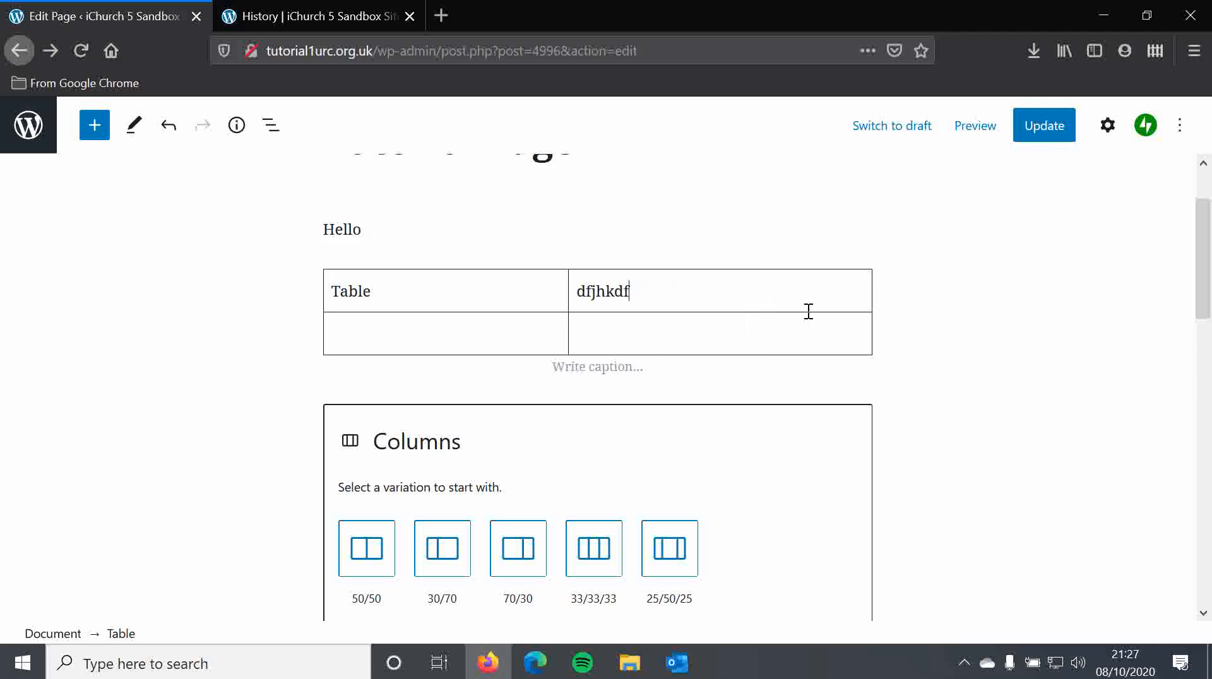
key(BackSpace)
key(BackSpace)
key(BackSpace)
key(BackSpace)
key(BackSpace)
key(BackSpace)
key(BackSpace)
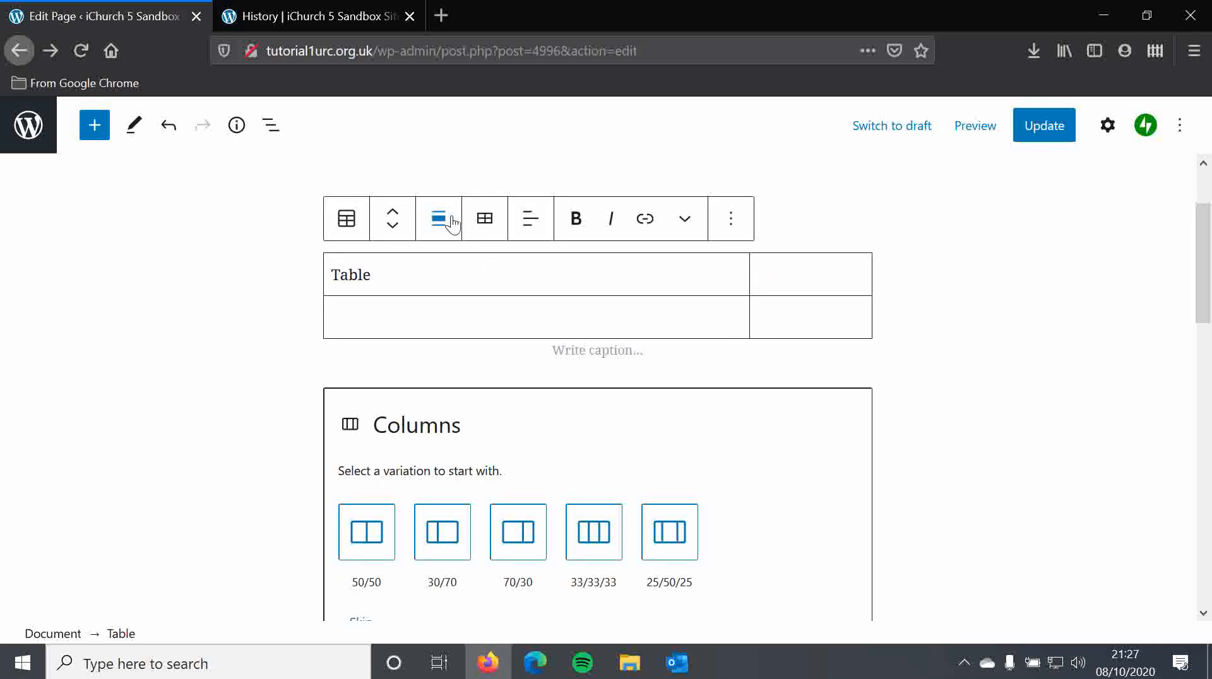
- Align the table block to the right
click(450, 222)
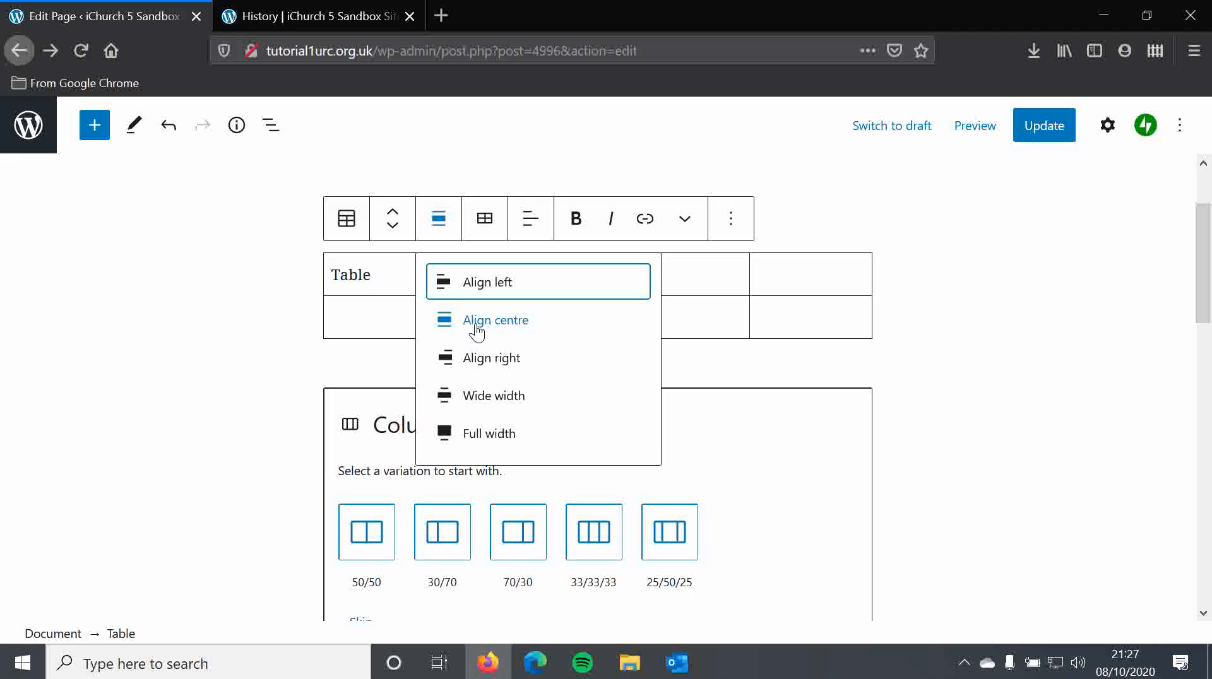
click(512, 365)
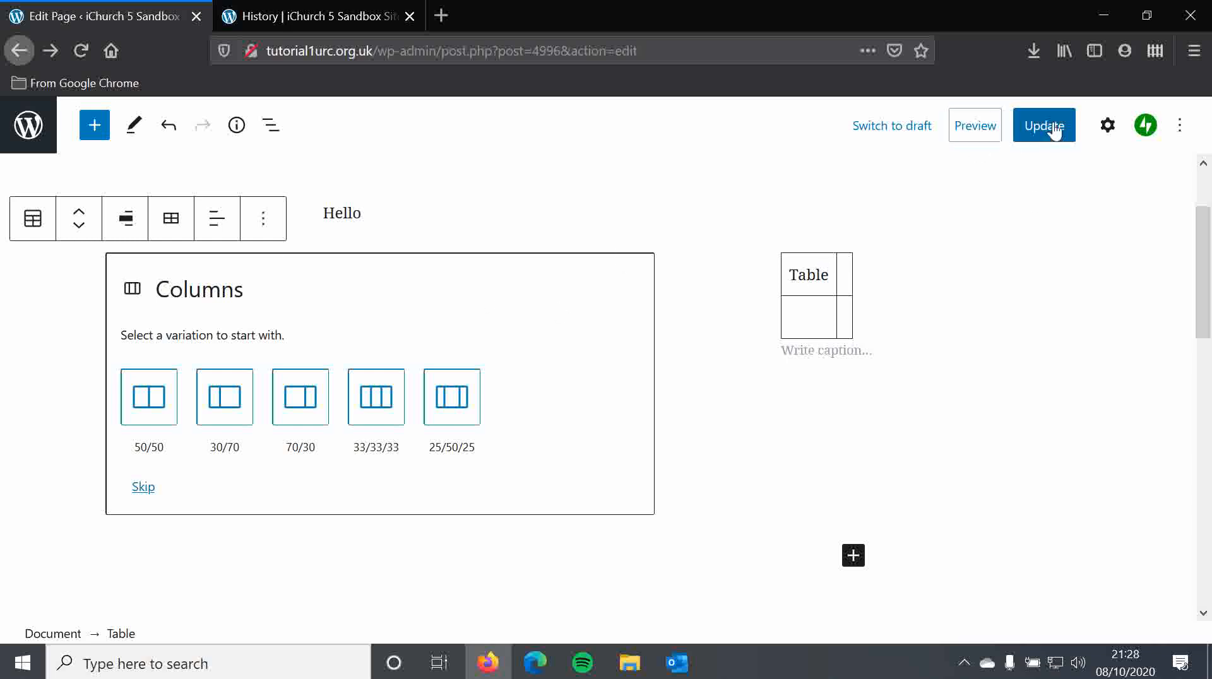
- Update the page, open the published page in a new tab to review it, and return to the editor
click(1046, 130)
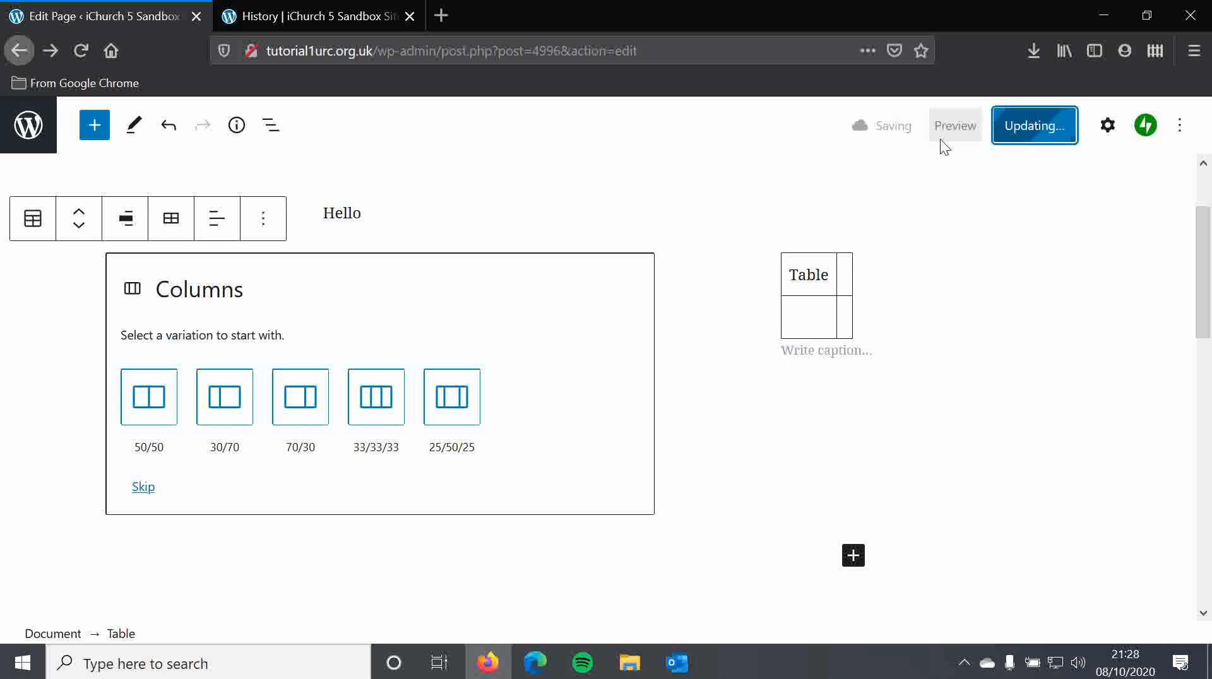
right_click(194, 593)
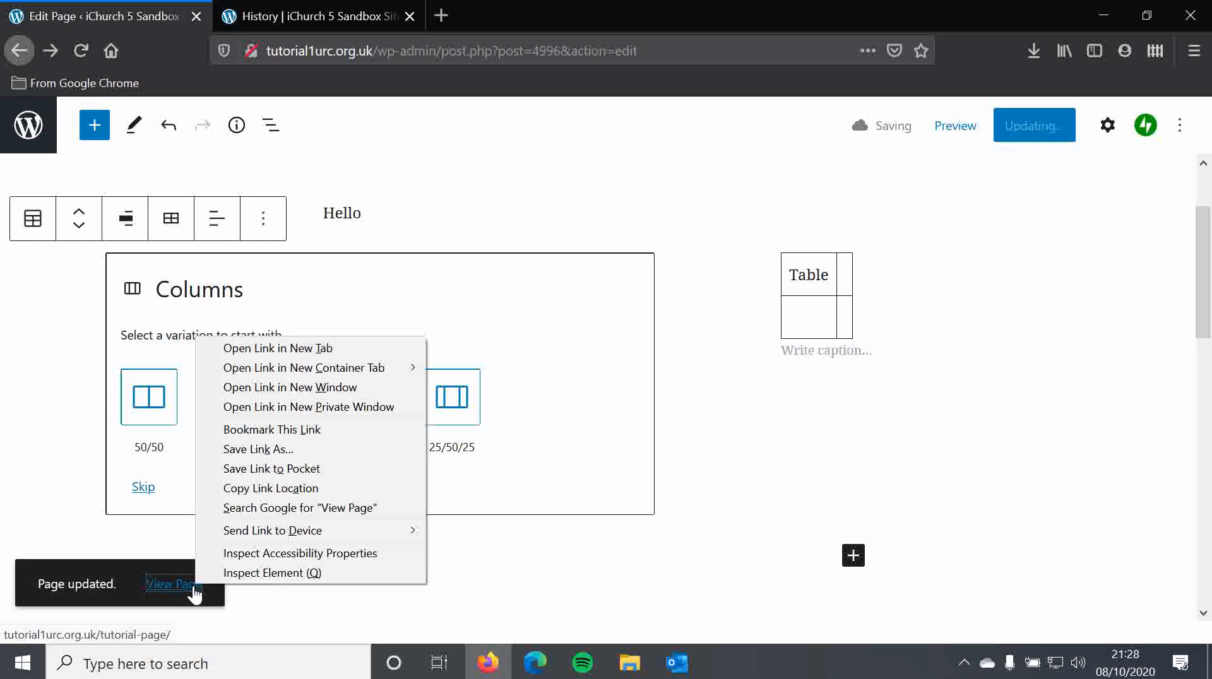
click(285, 352)
click(352, 16)
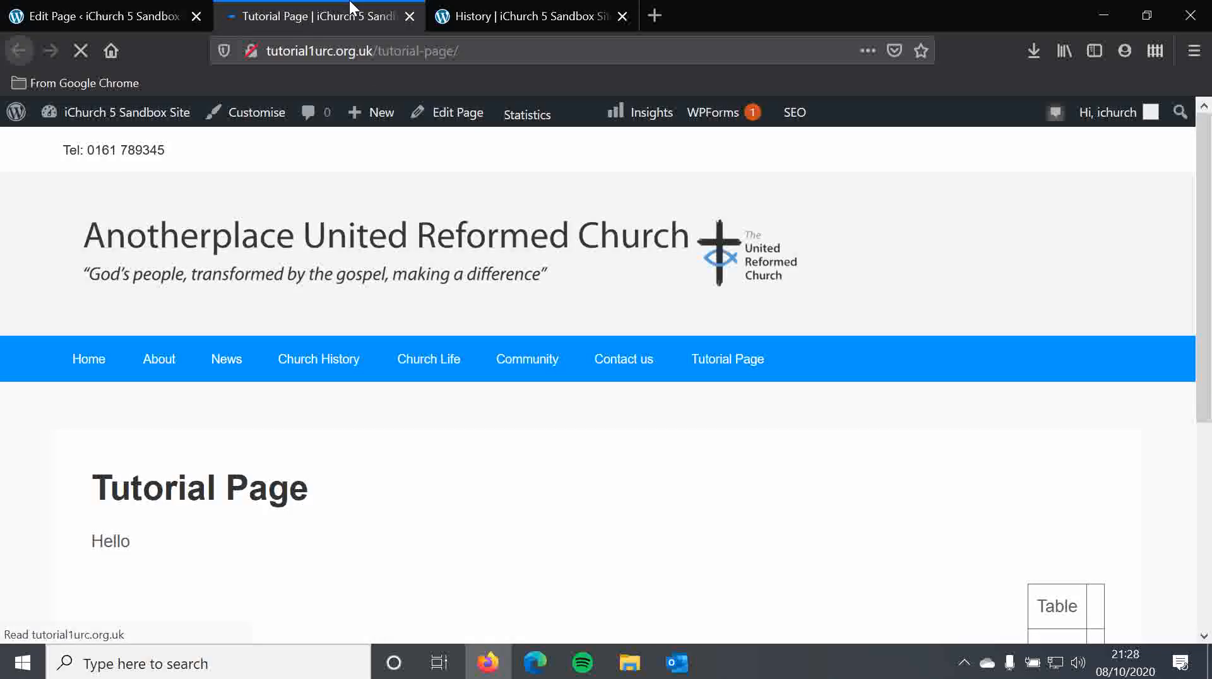
double_click(1041, 409)
click(493, 300)
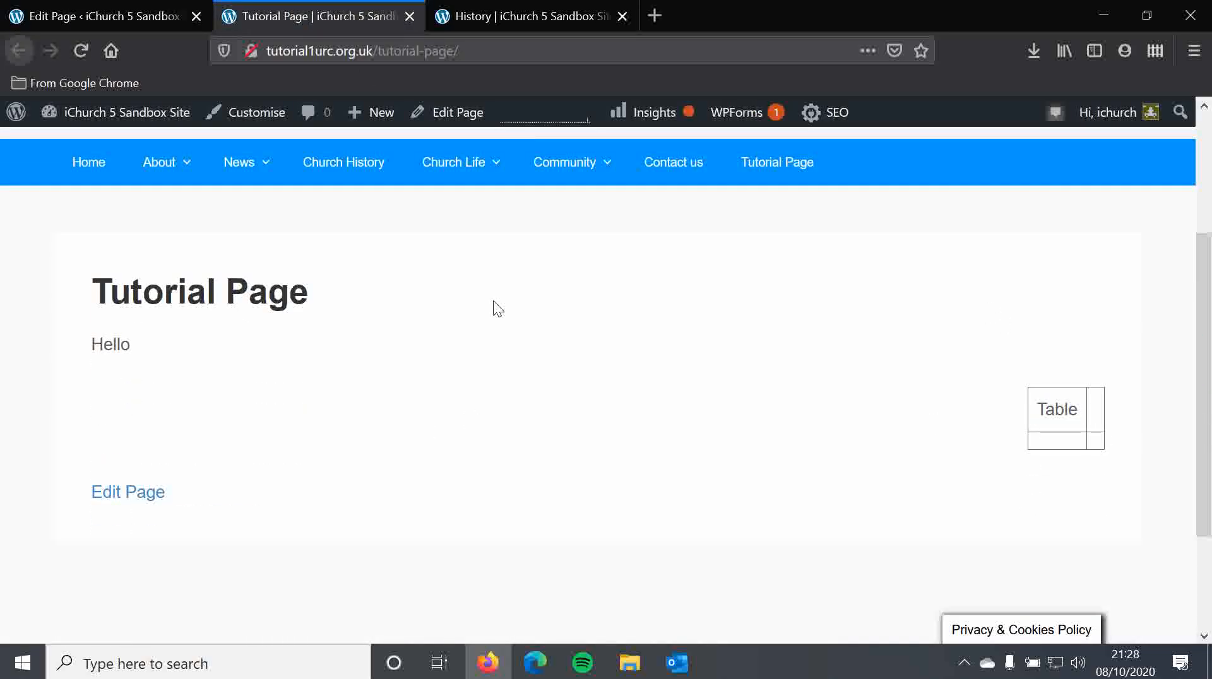
click(71, 1)
- Move the table block up above the "Hello" paragraph
click(823, 313)
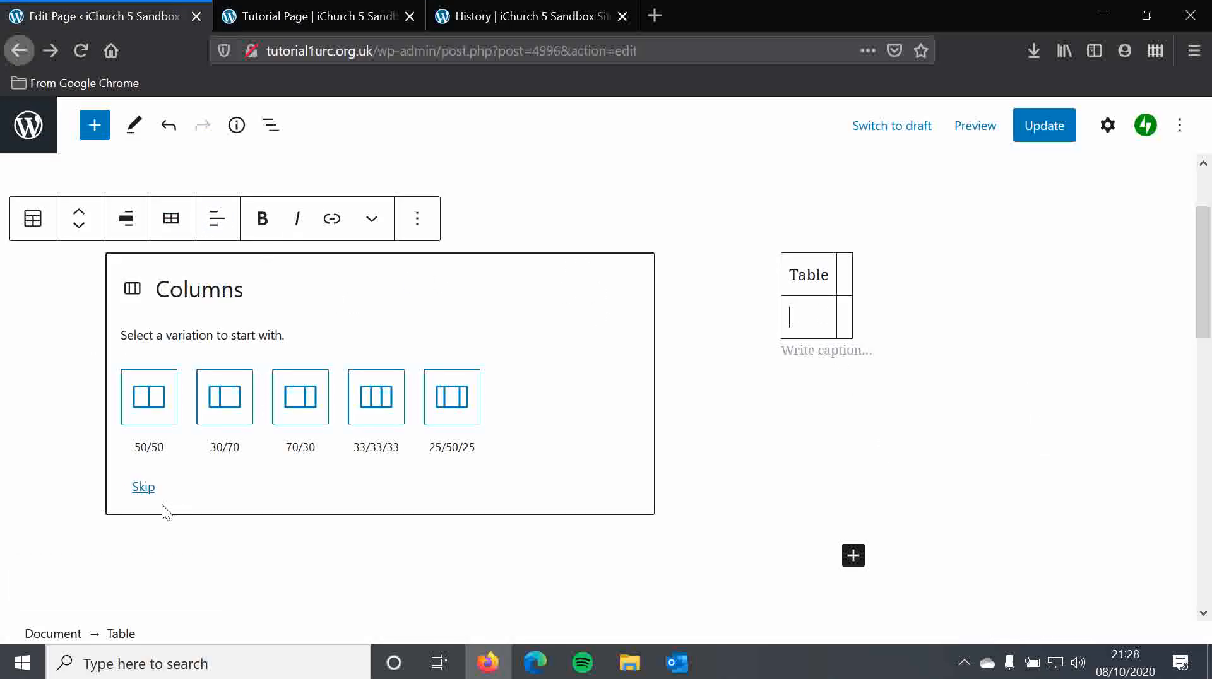
scroll(156, 508, up, 3)
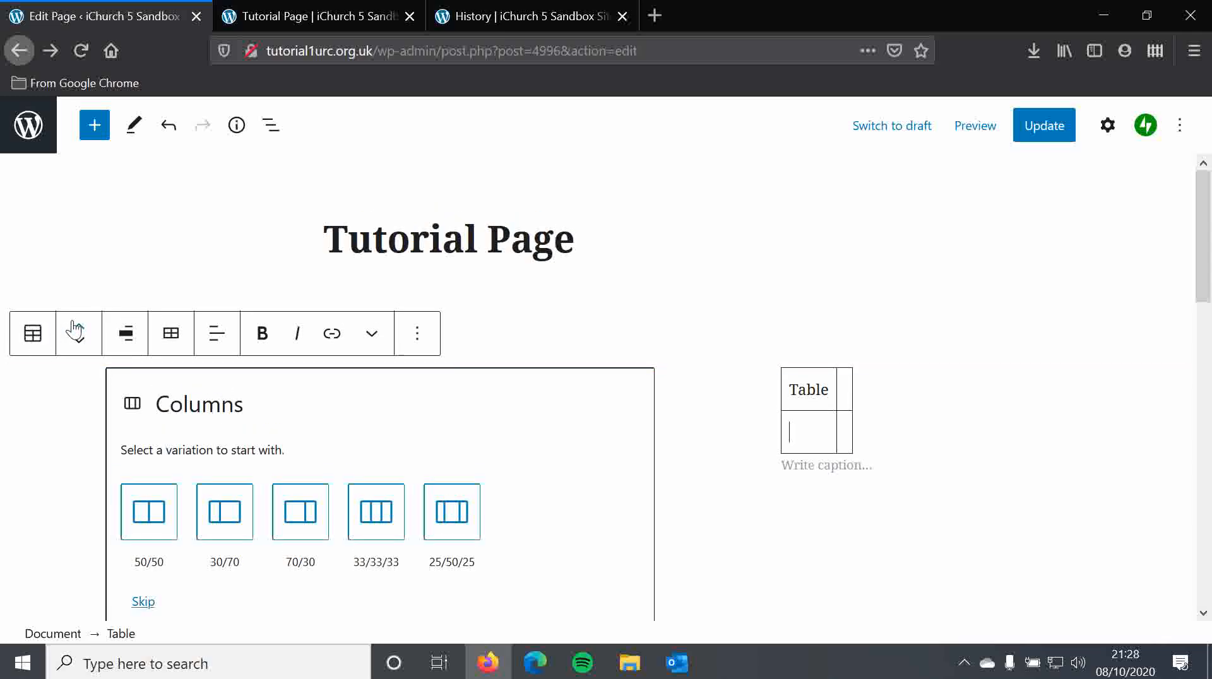
click(75, 324)
click(829, 344)
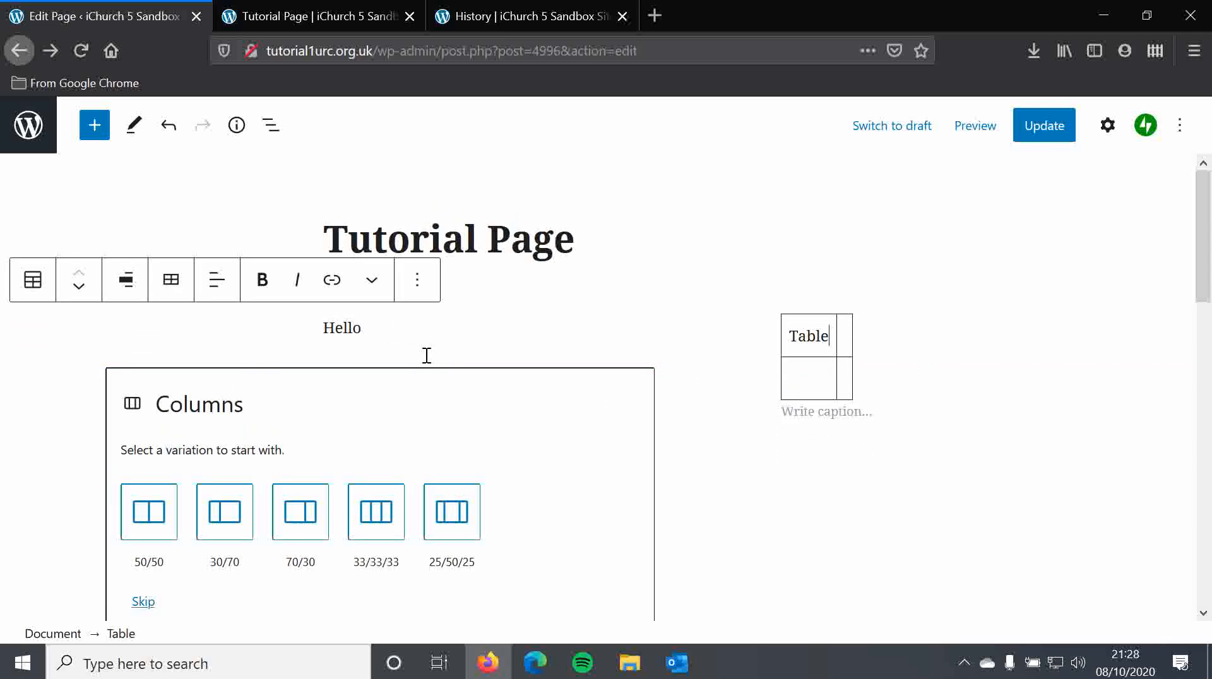
- Change the table's alignment, trying wide width and settling on centre alignment
click(132, 284)
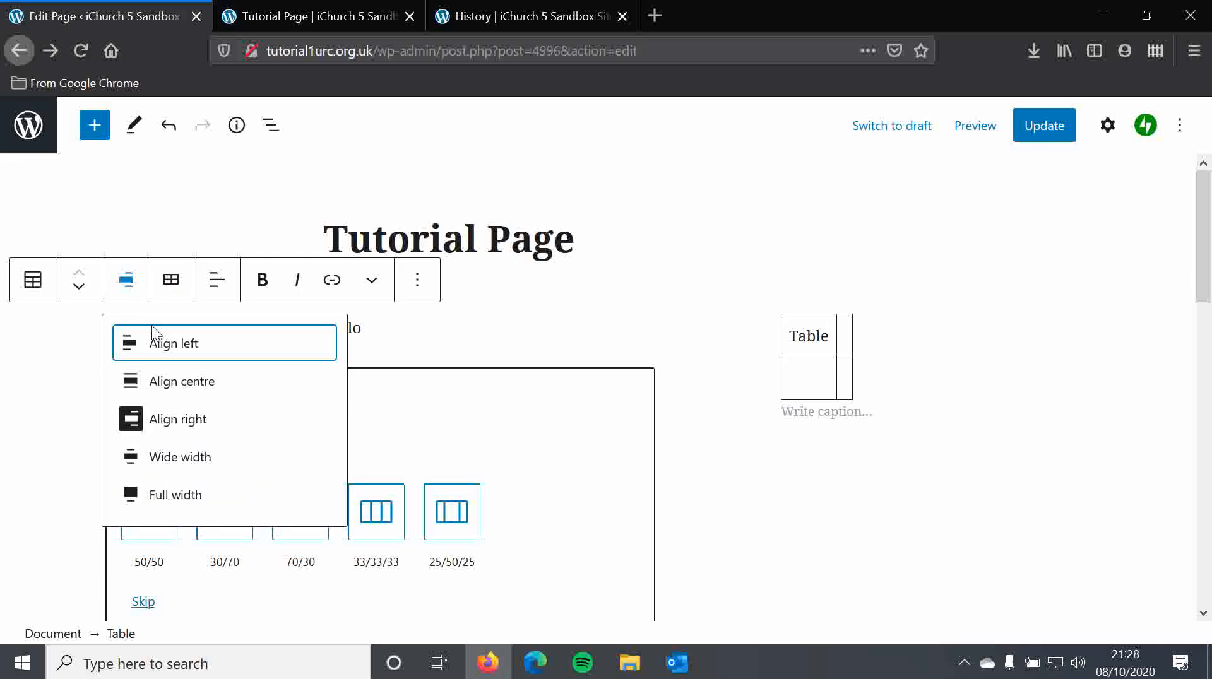
click(240, 467)
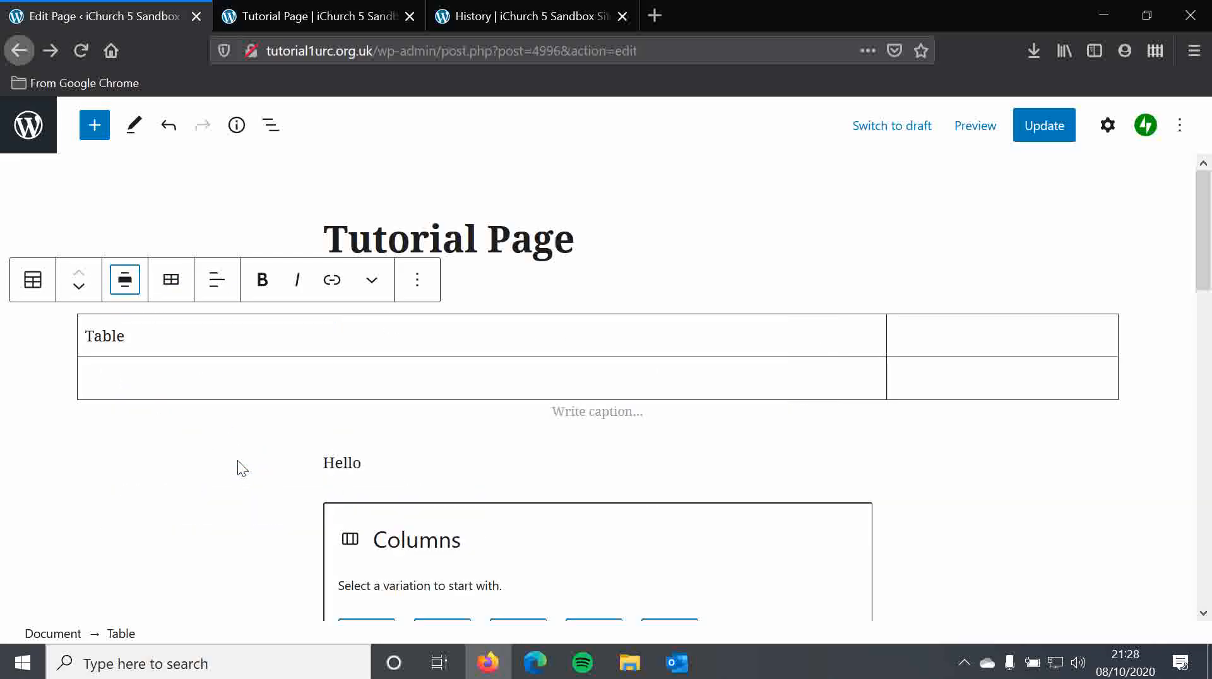
click(124, 284)
click(182, 375)
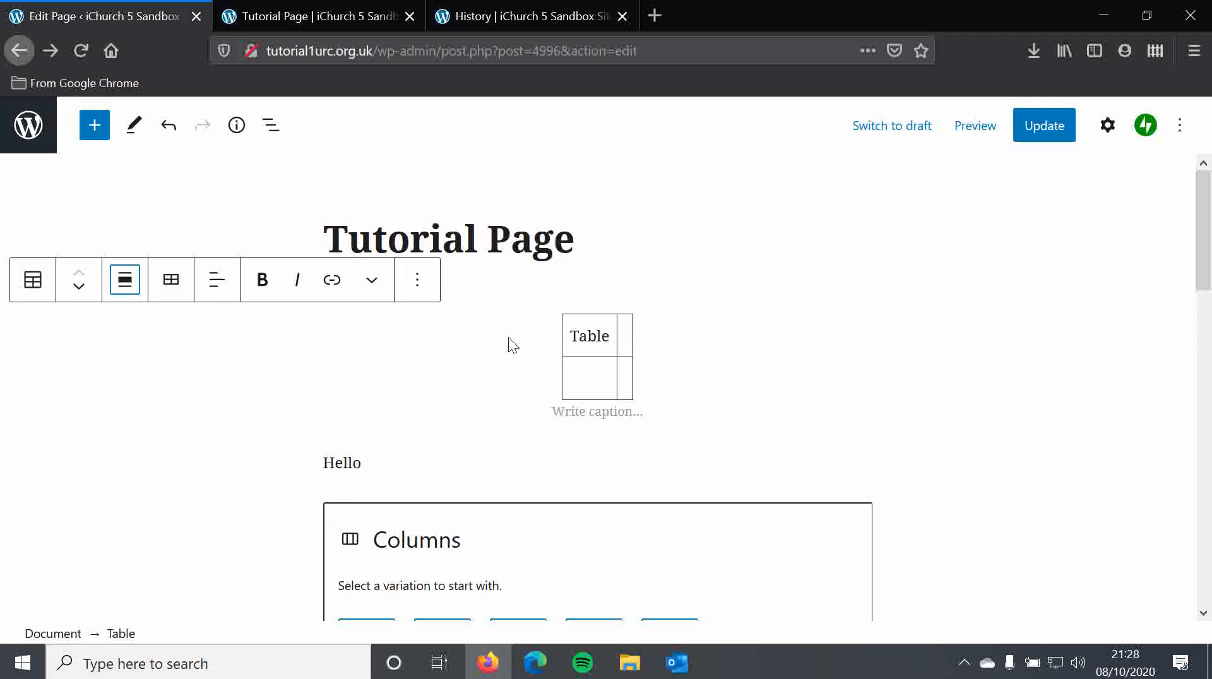
- Type placeholder text into the table's second header cell, then select and delete it
click(628, 333)
text(fdgjkfhgjkdfhgkjgh)
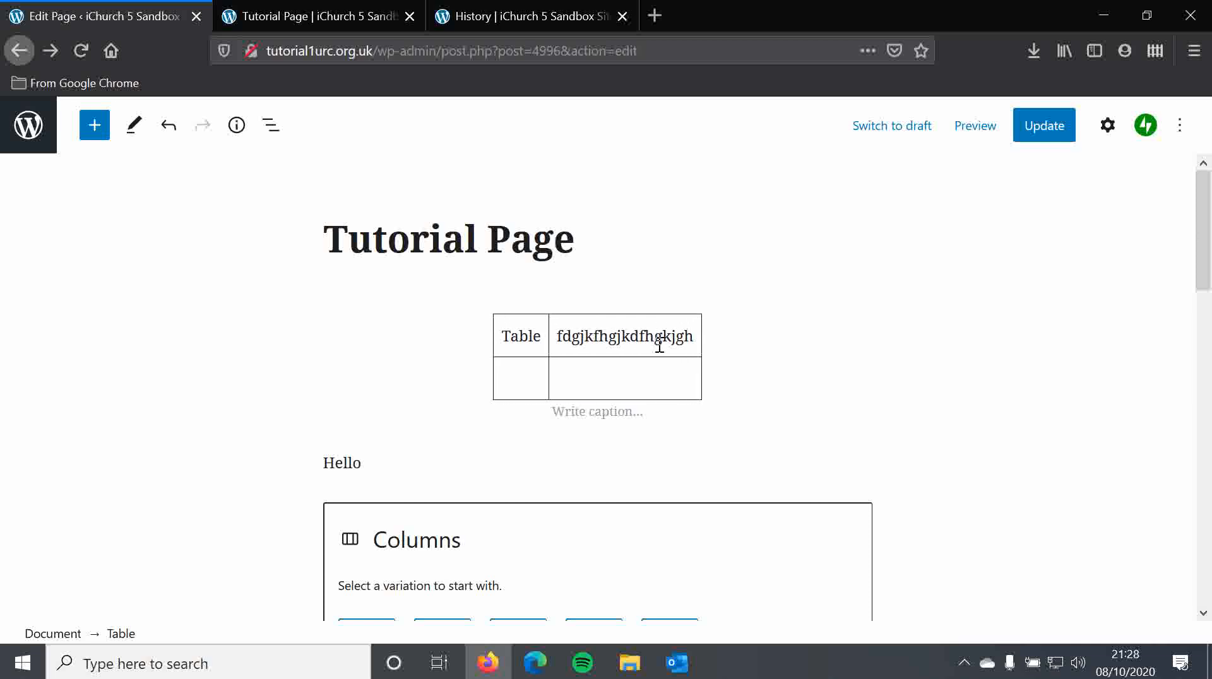
drag(694, 338, 546, 340)
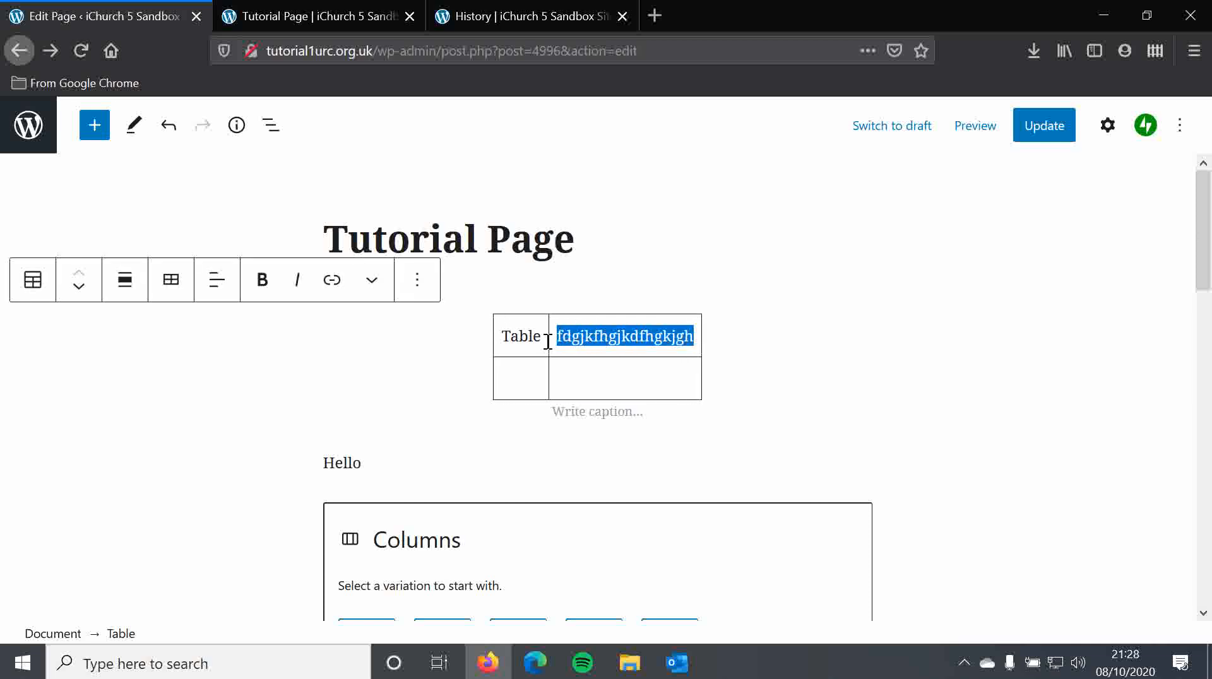
key(BackSpace)
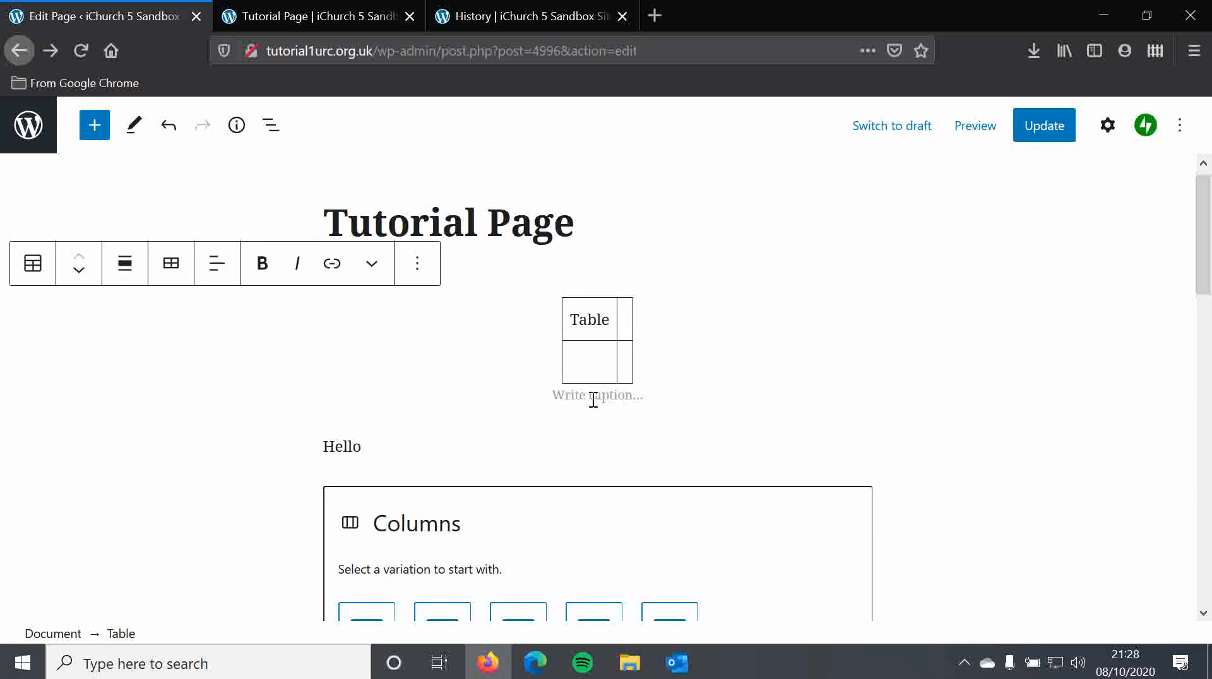
- Transform the table into a Classic Paragraph block and browse its table, row and column menu options
click(38, 271)
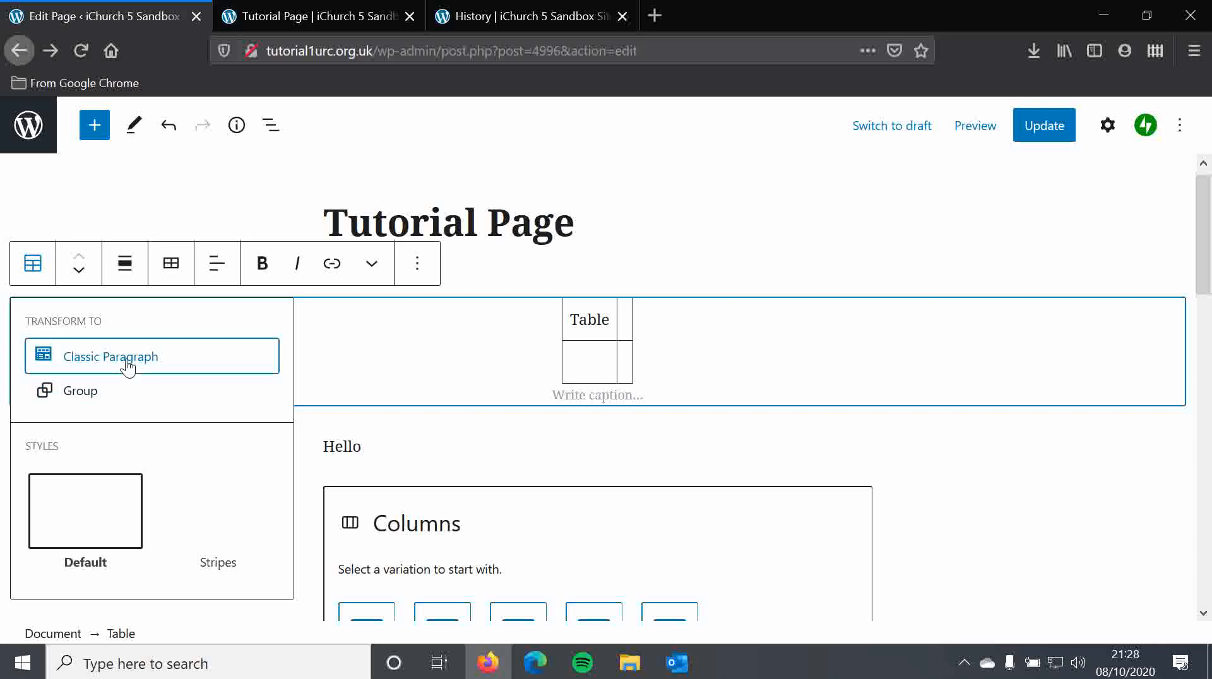
click(105, 362)
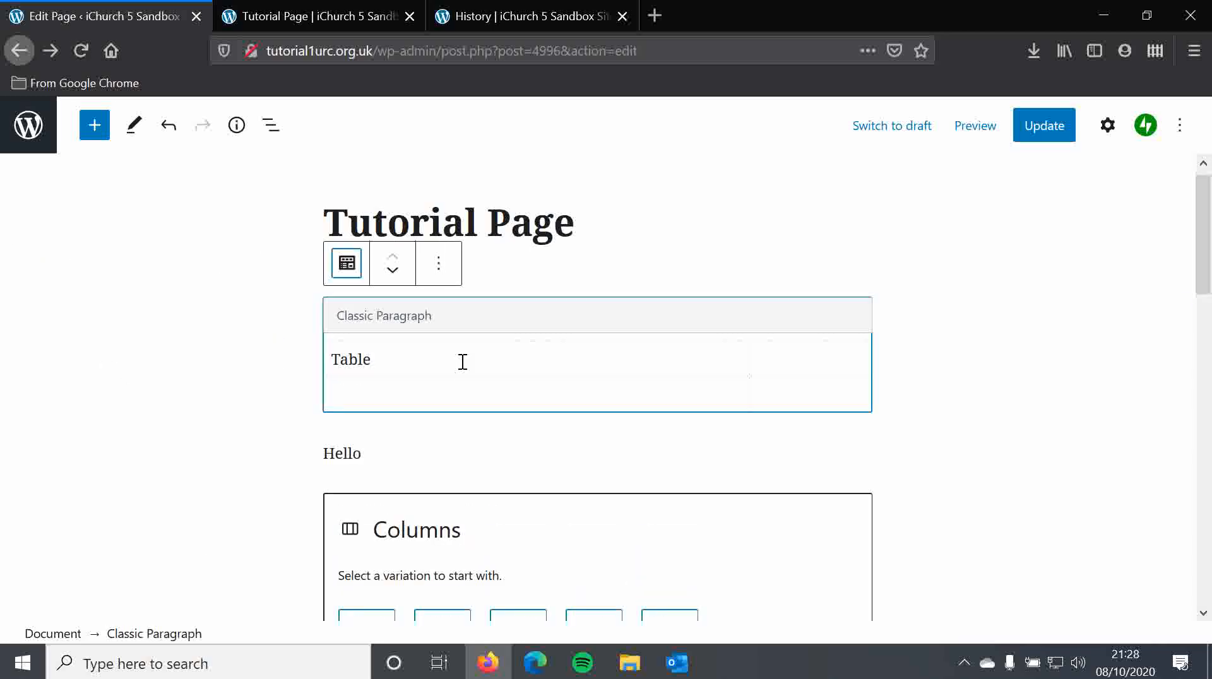
click(425, 370)
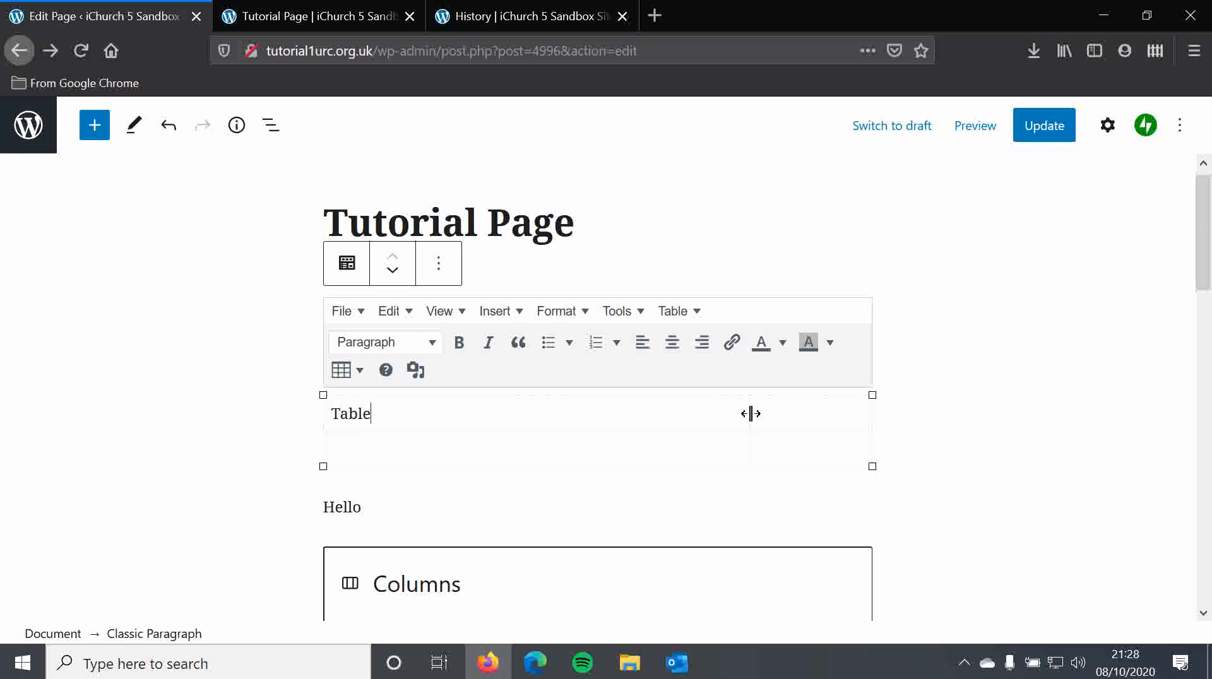
drag(749, 415, 517, 455)
click(361, 371)
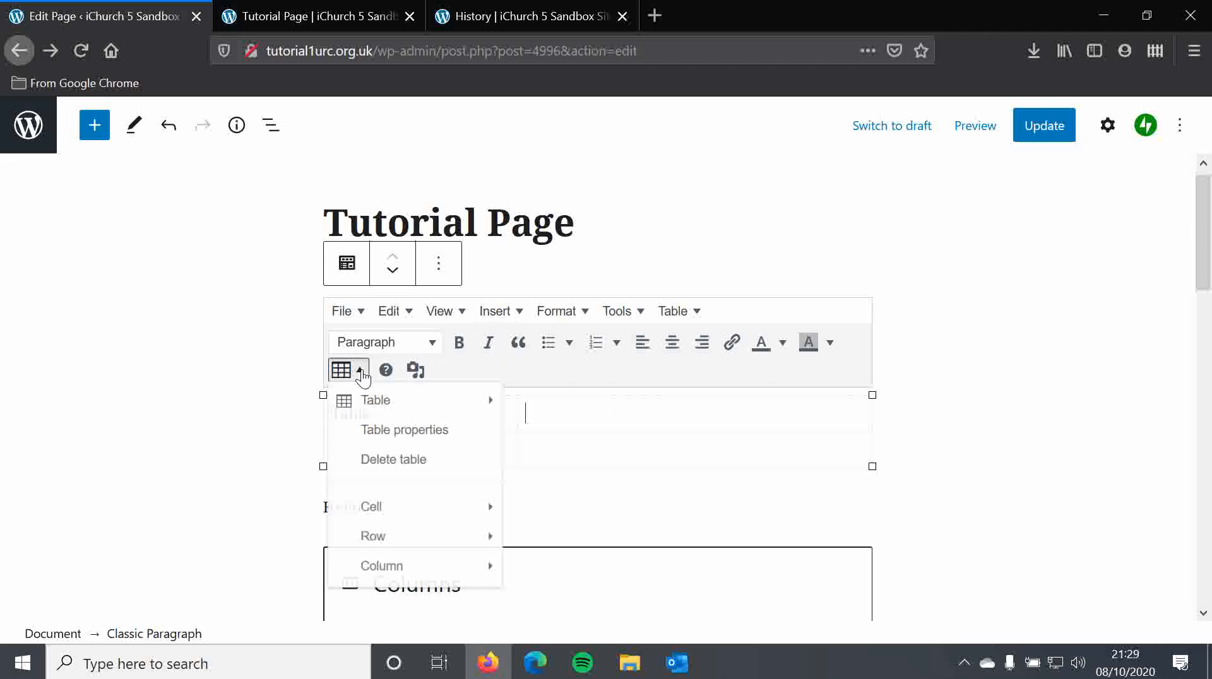
mouse_move(438, 405)
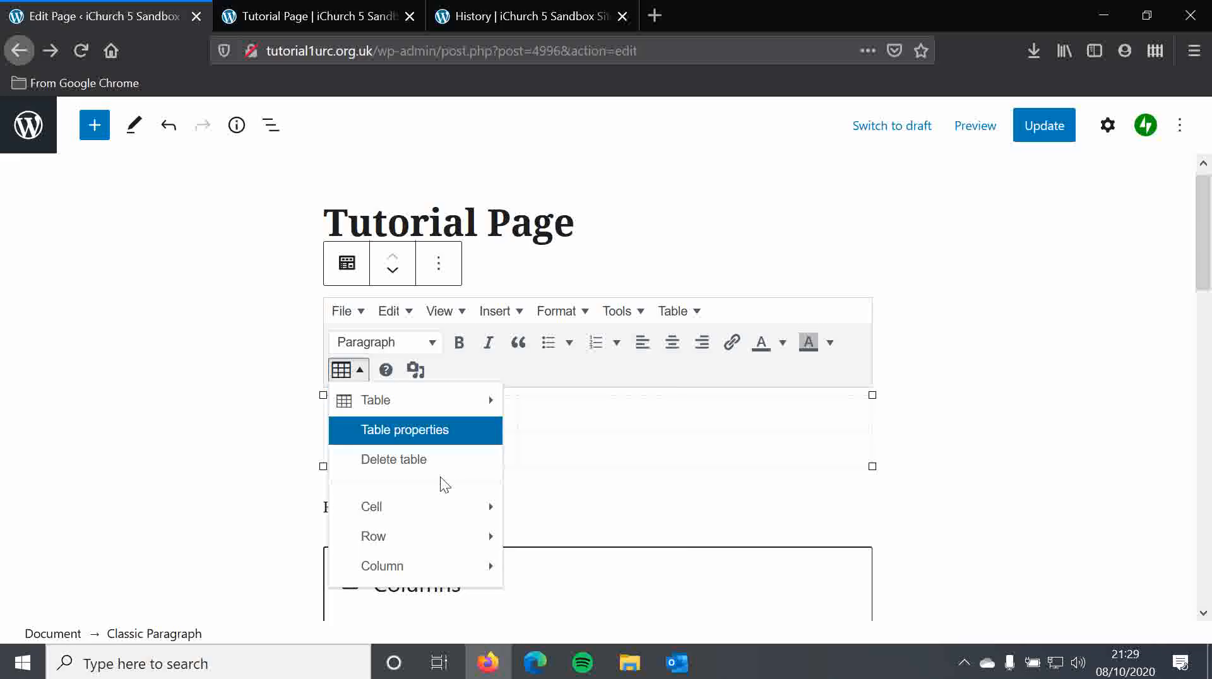
mouse_move(444, 505)
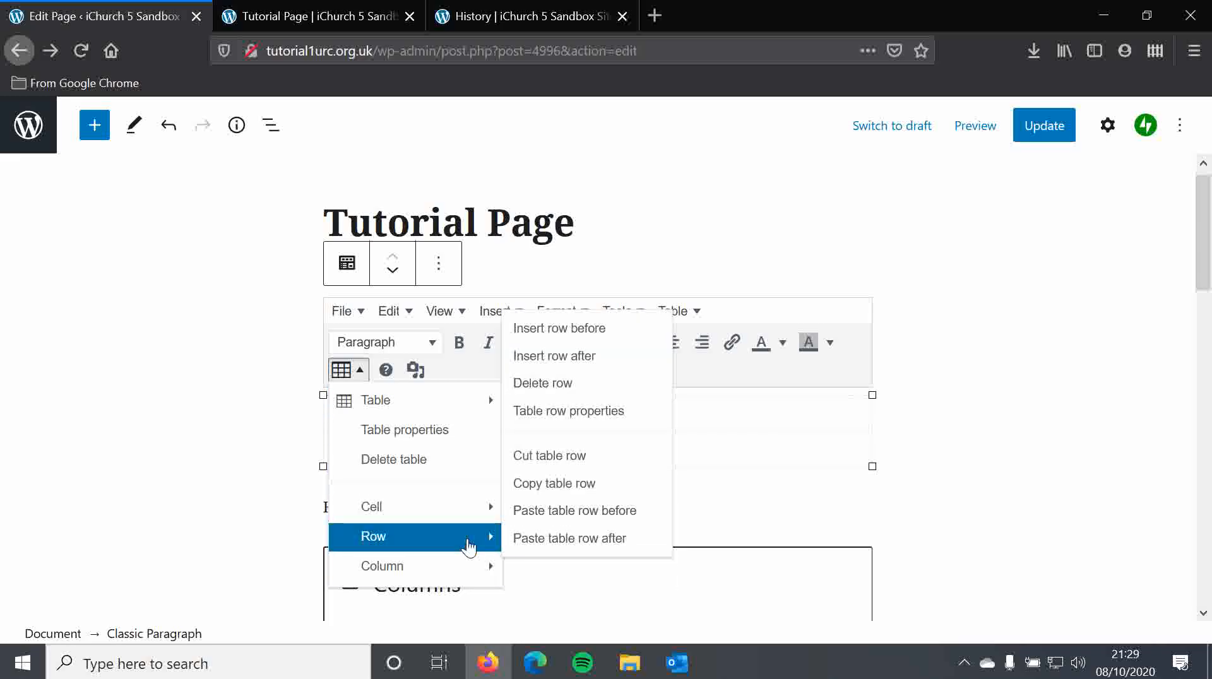
mouse_move(484, 548)
click(724, 426)
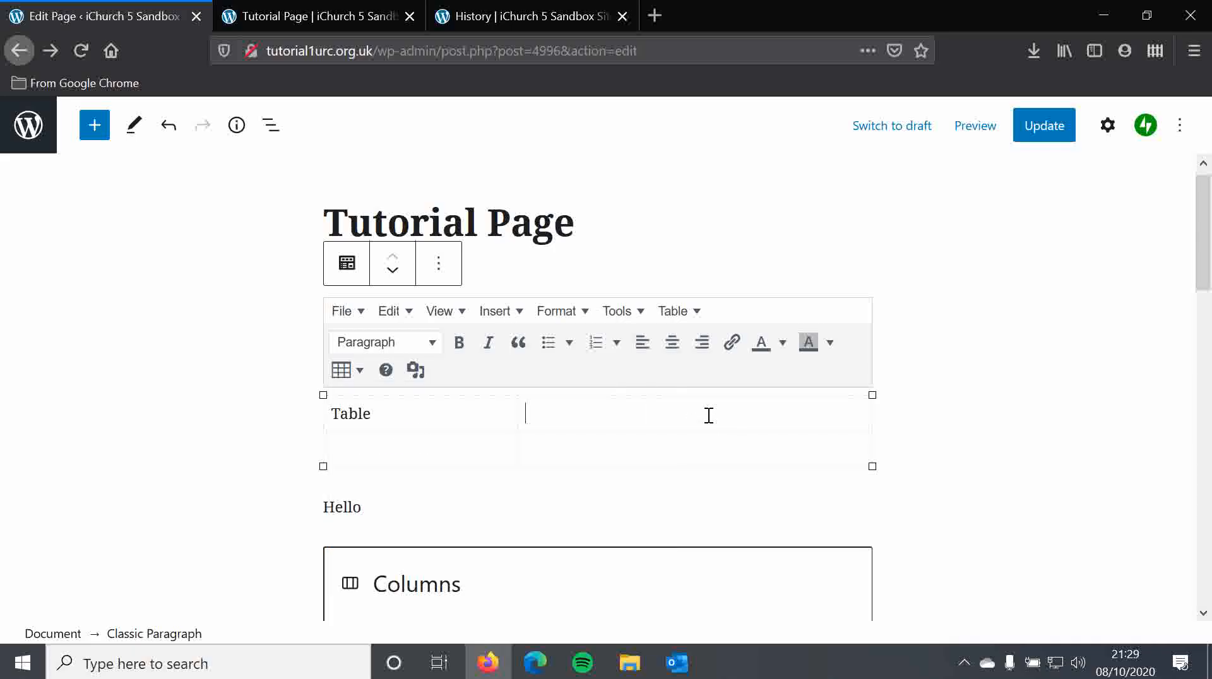
- Remove the Classic Paragraph block containing the table
click(438, 269)
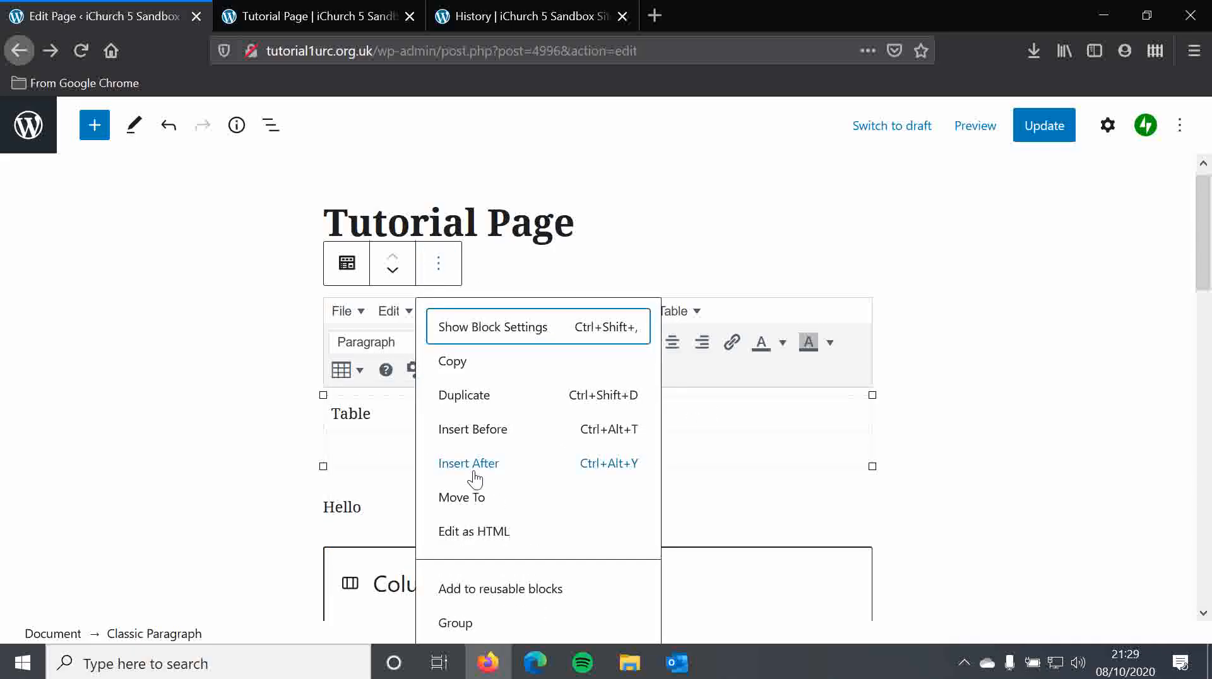
scroll(514, 618, down, 2)
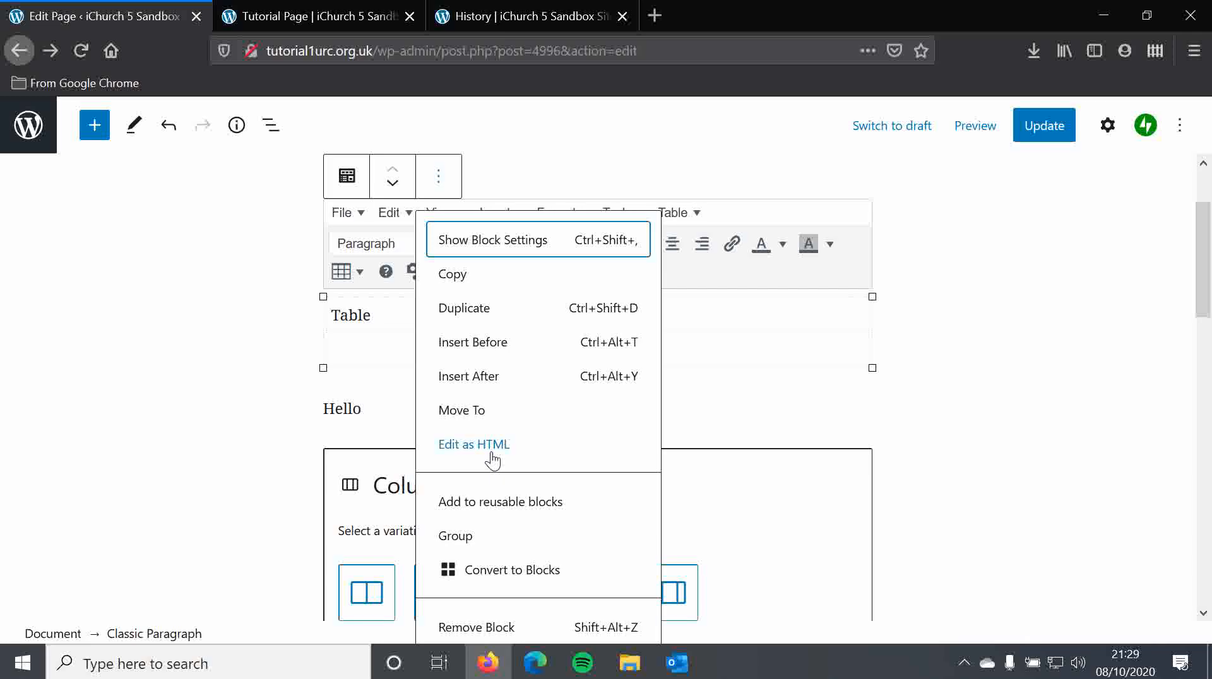
click(503, 626)
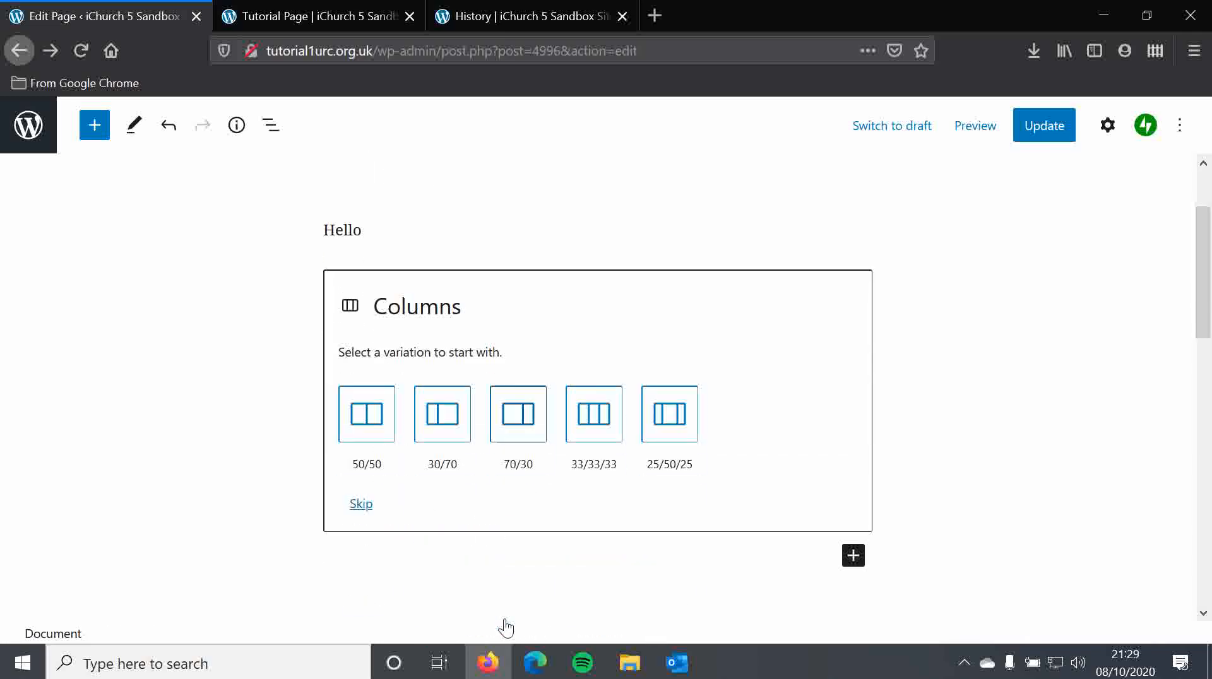
- Insert a Buttons block below the Columns block and label the button "Click here!"
scroll(396, 320, up, 2)
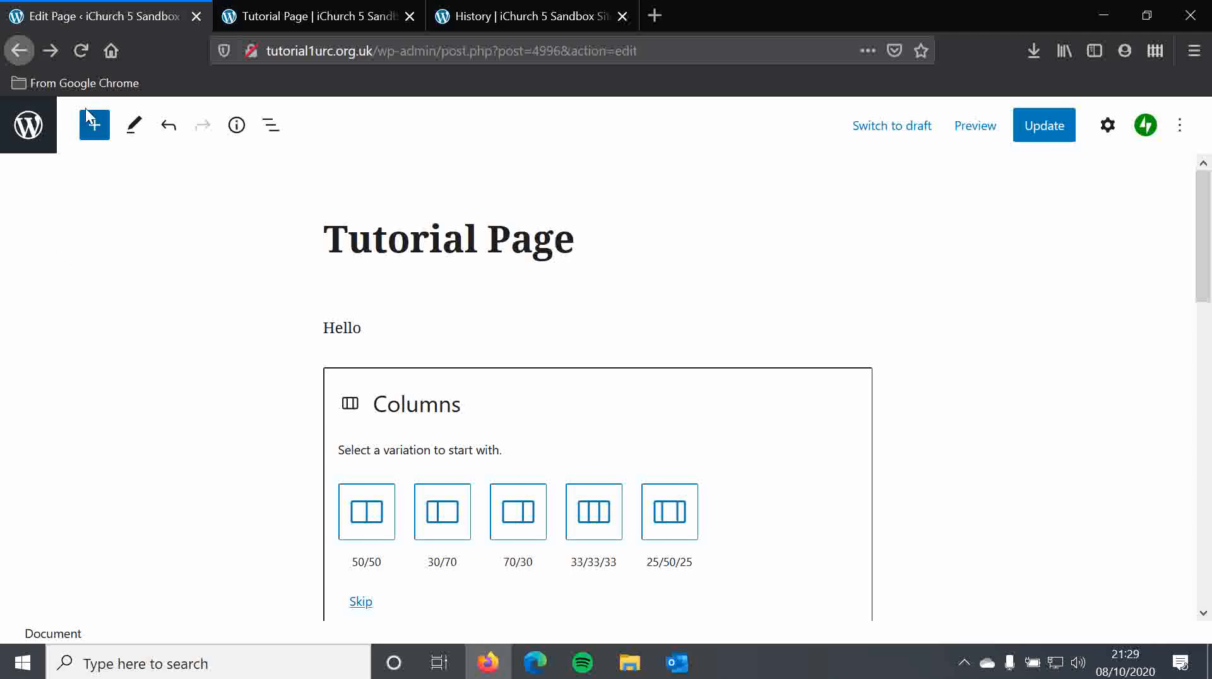
click(95, 126)
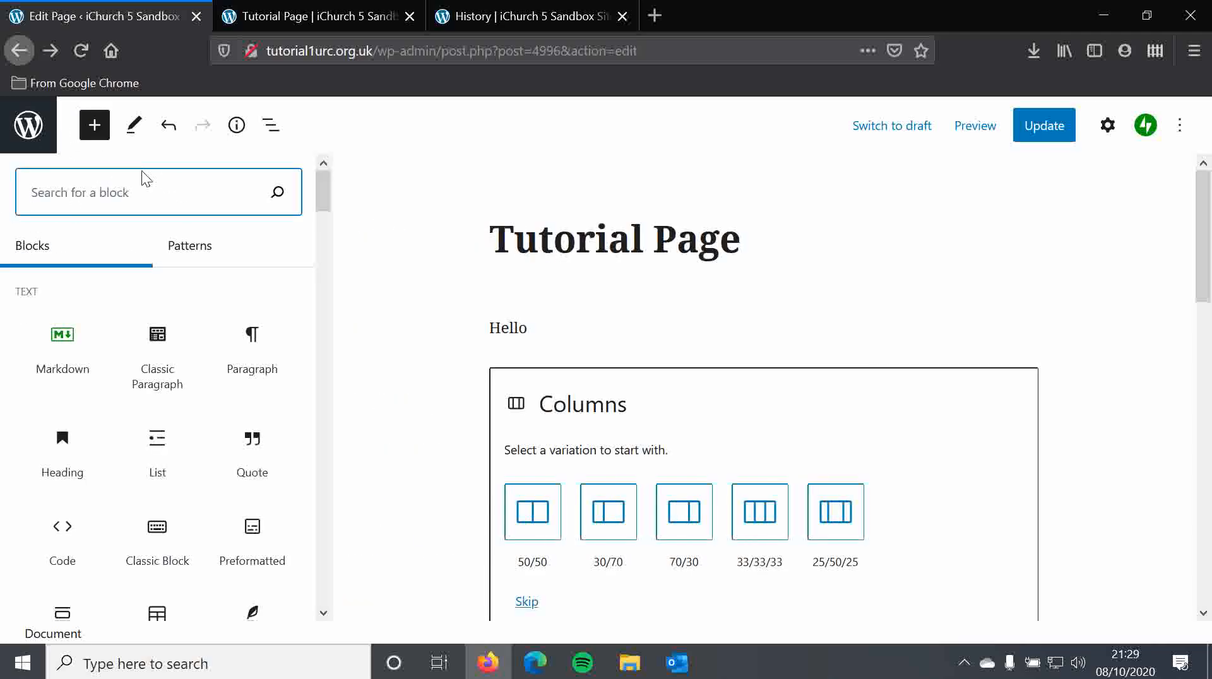
drag(328, 198, 325, 272)
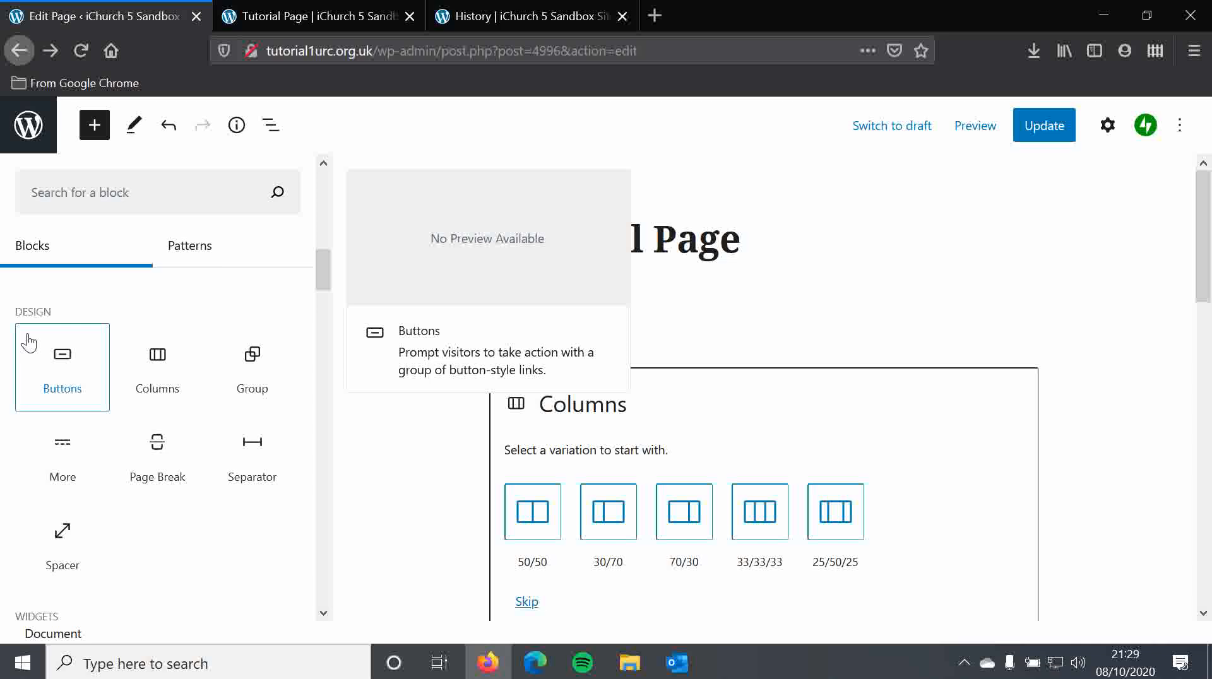
click(27, 343)
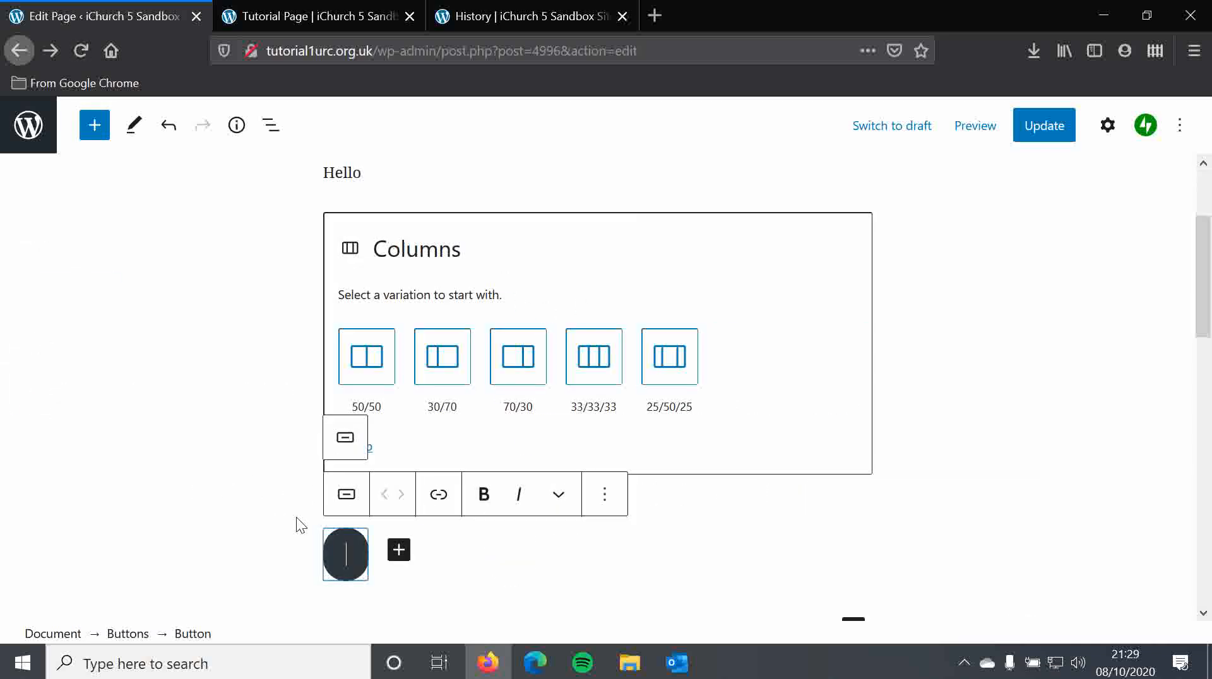
text(Click he)
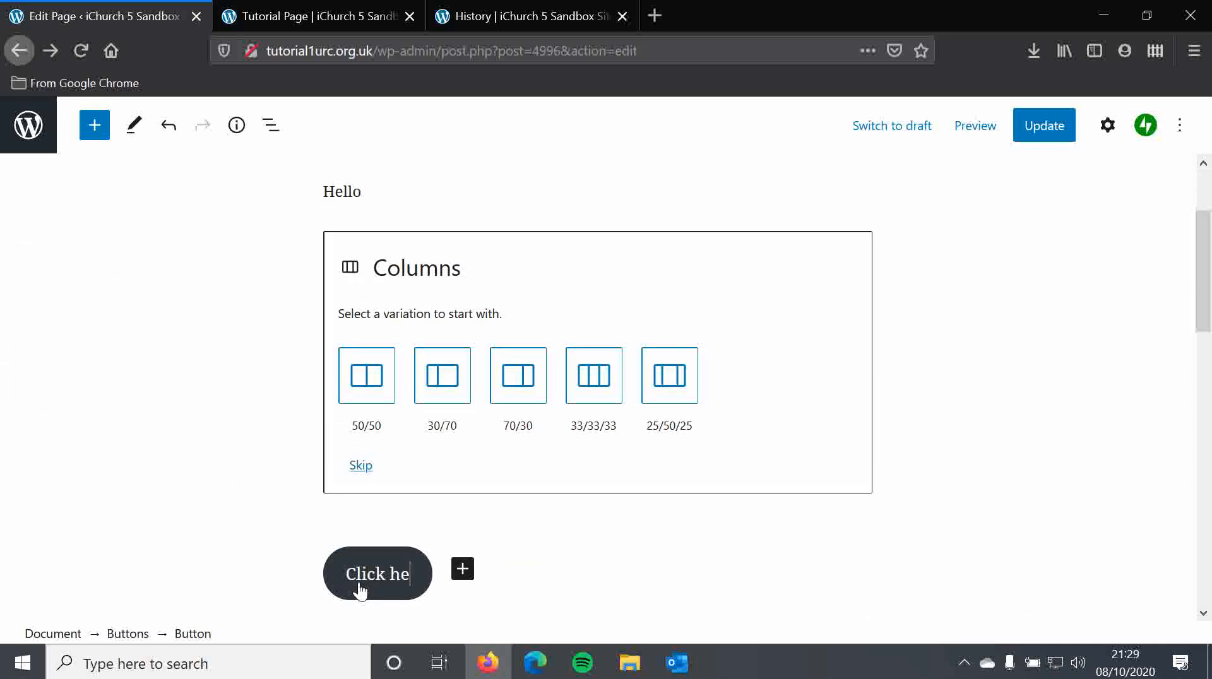
text(re!)
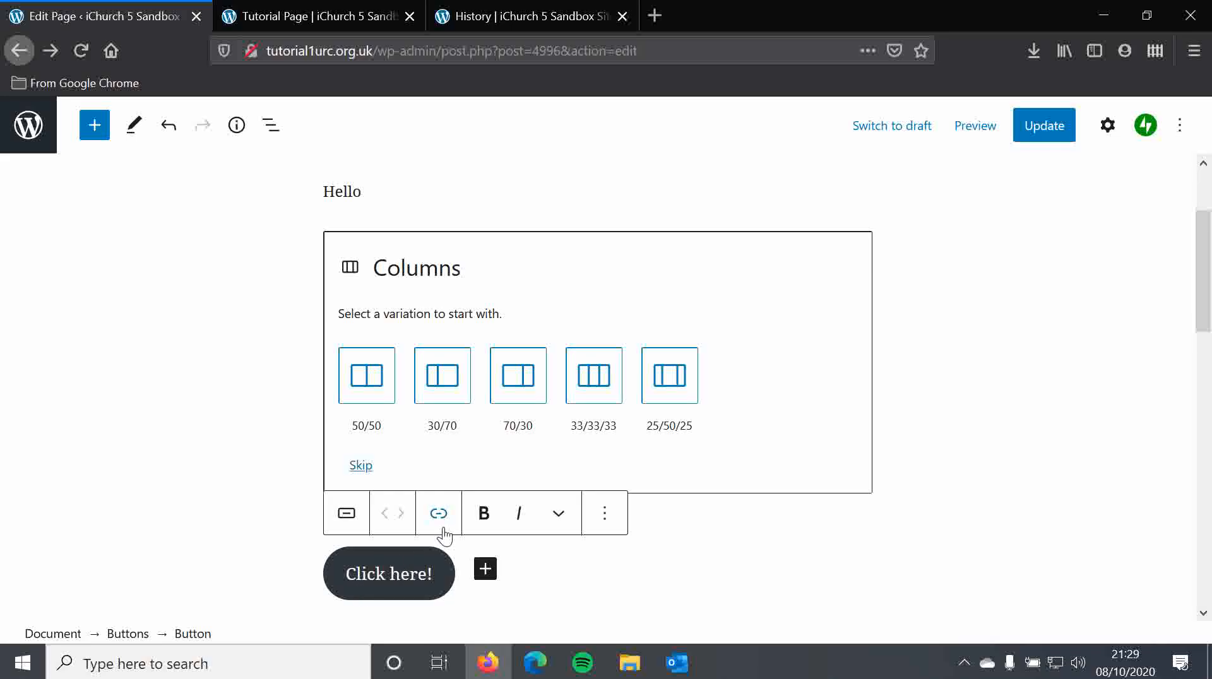
- Switch the button's style to Outline
click(440, 523)
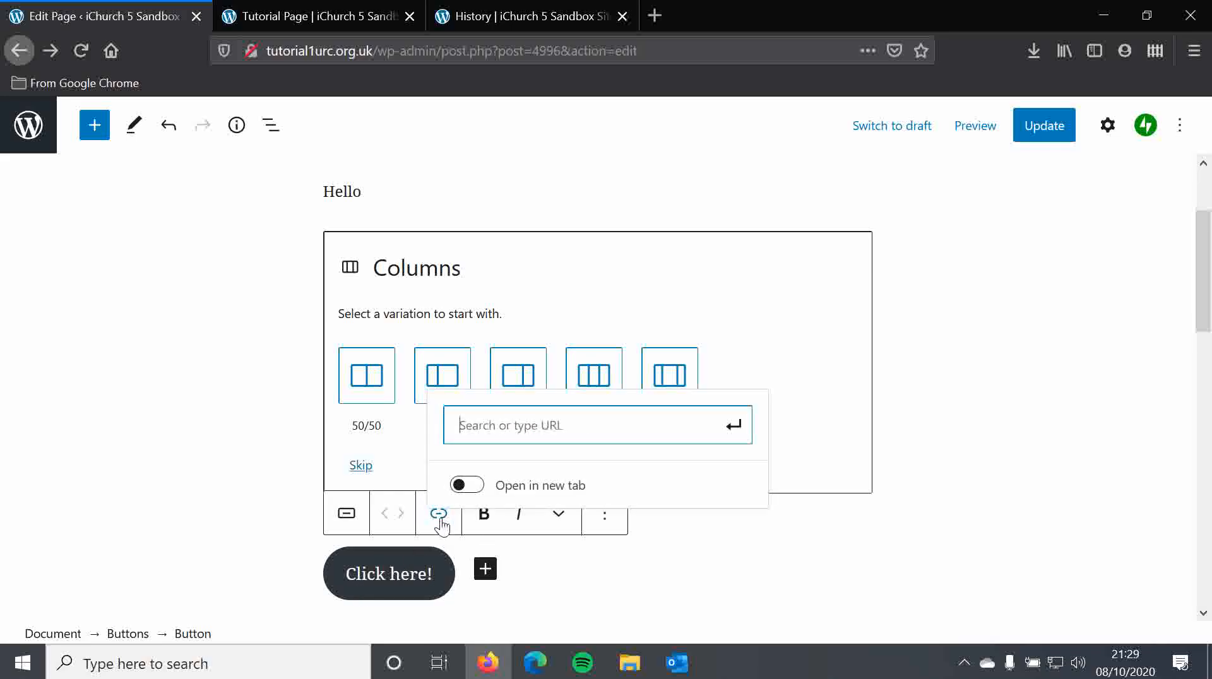
click(346, 514)
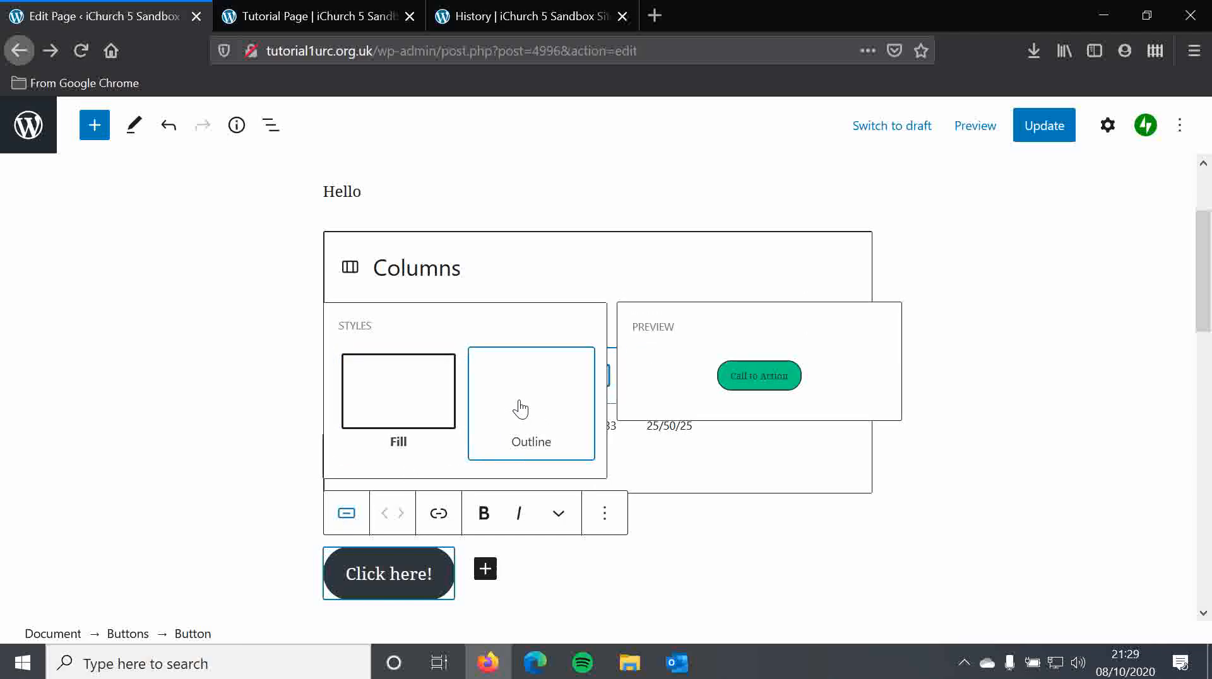
click(517, 408)
click(345, 513)
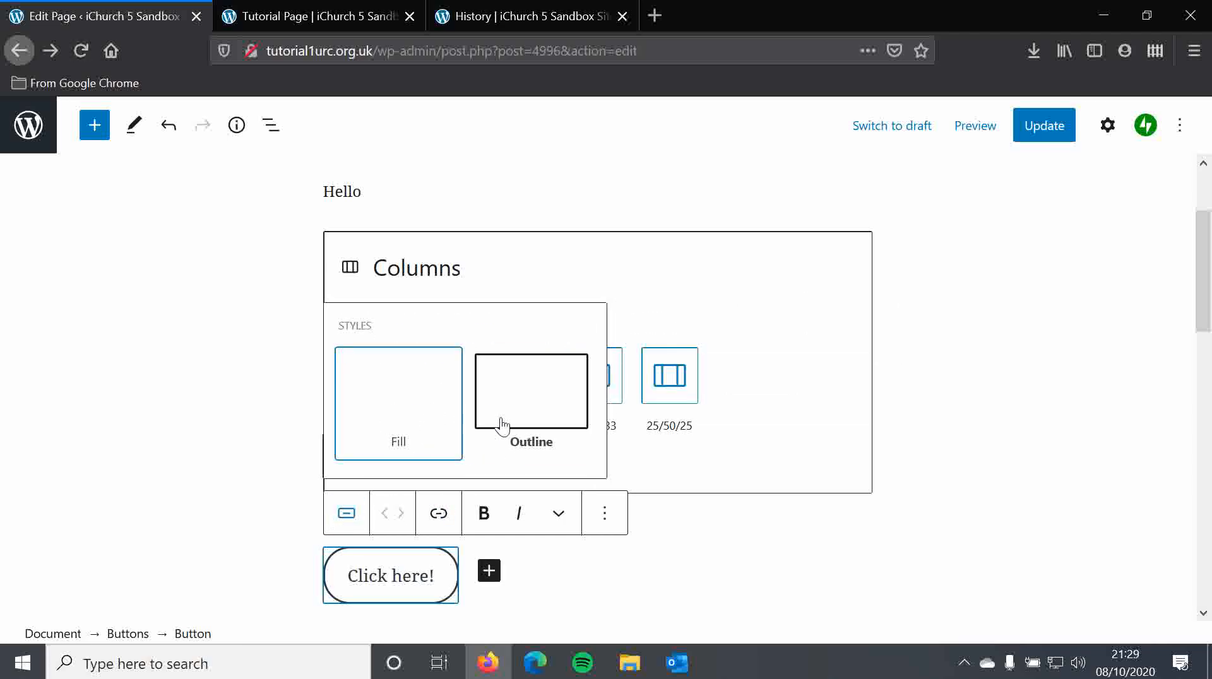
- Look through the button's extra formatting options, then remove the button block
click(568, 513)
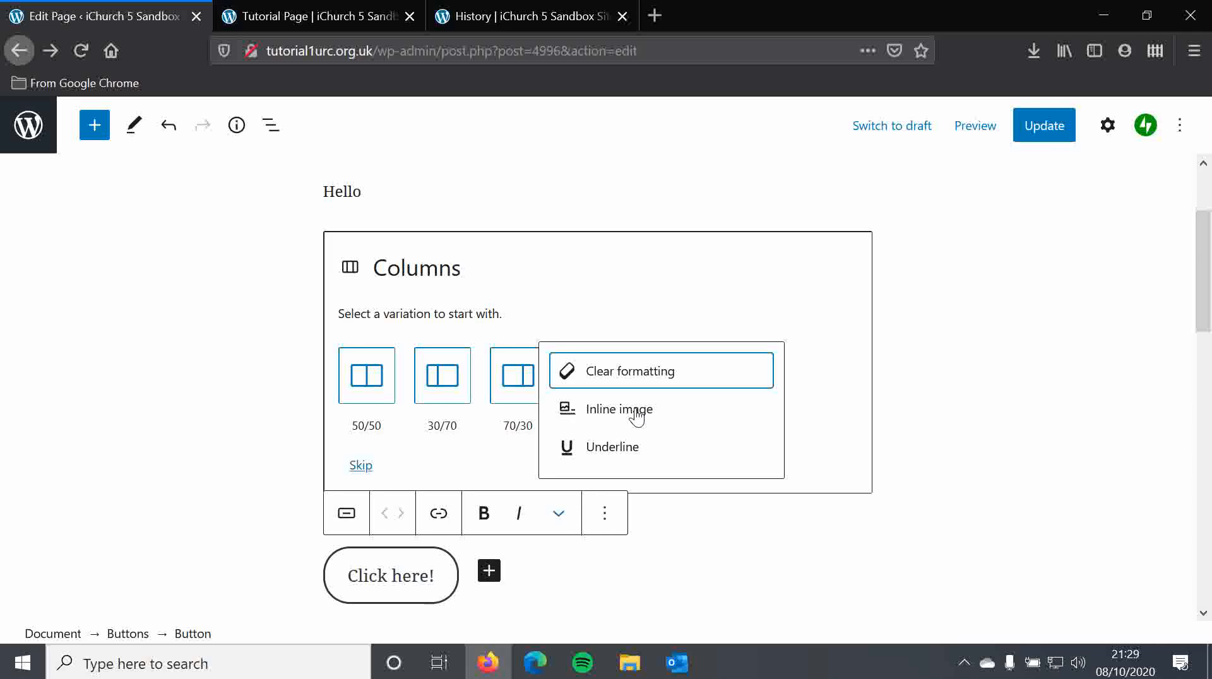
click(612, 518)
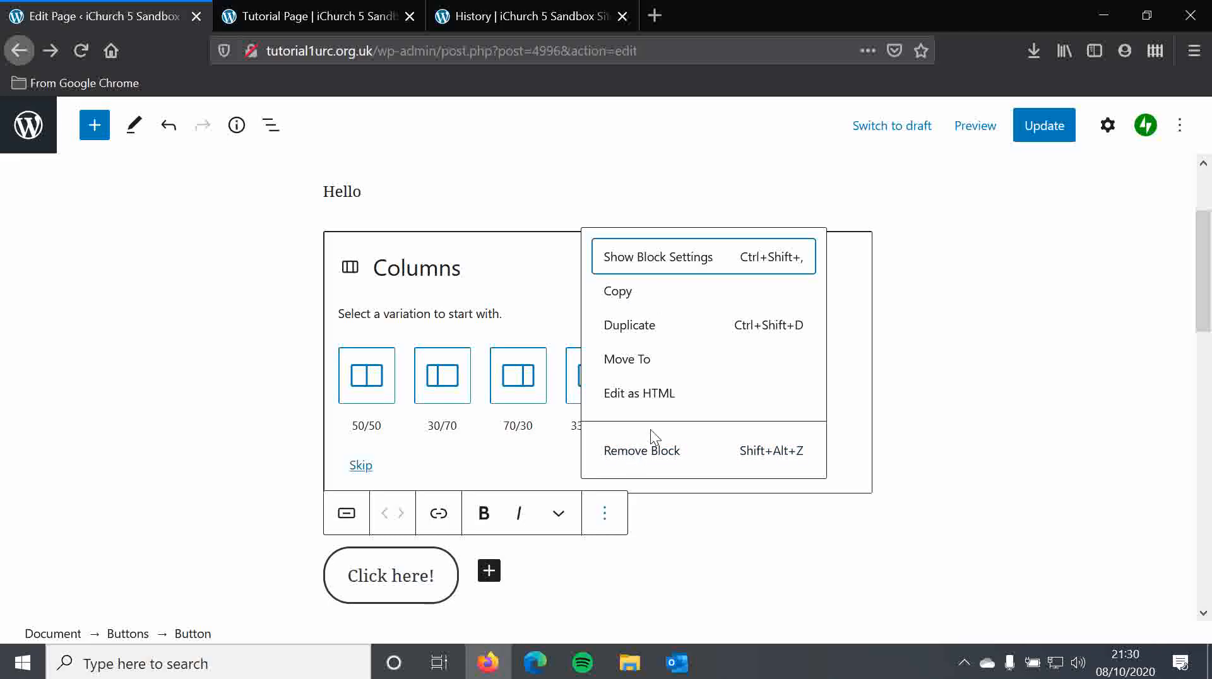
click(650, 452)
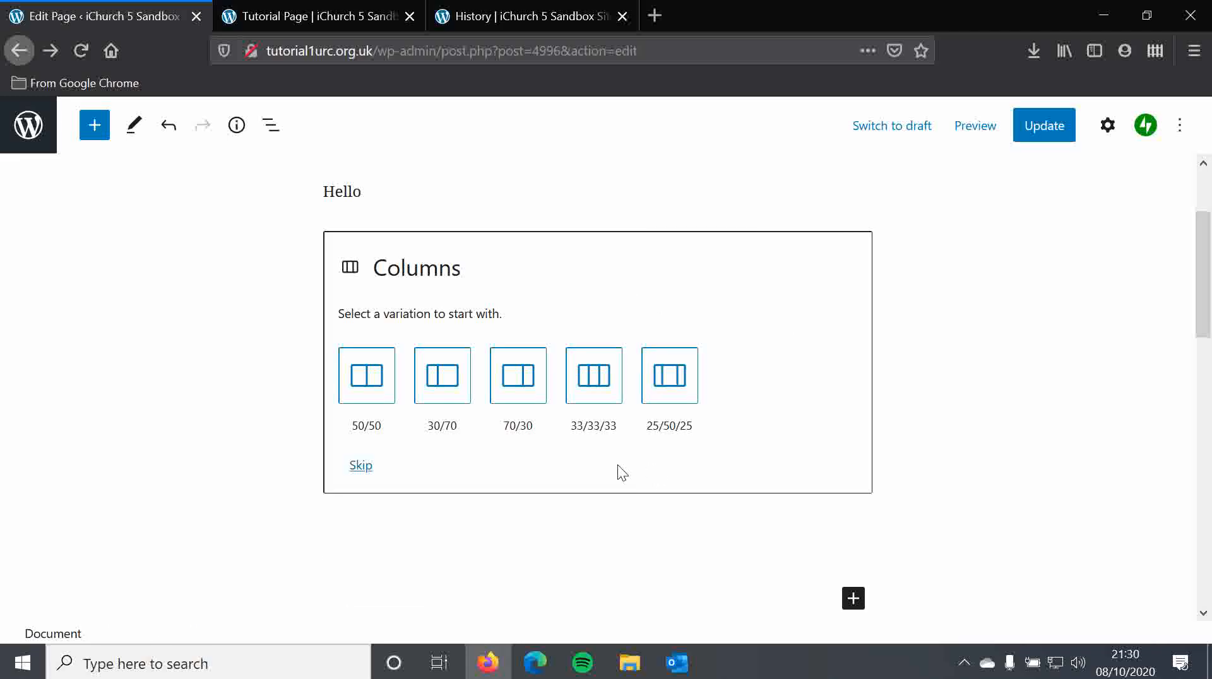
click(94, 135)
drag(322, 190, 336, 168)
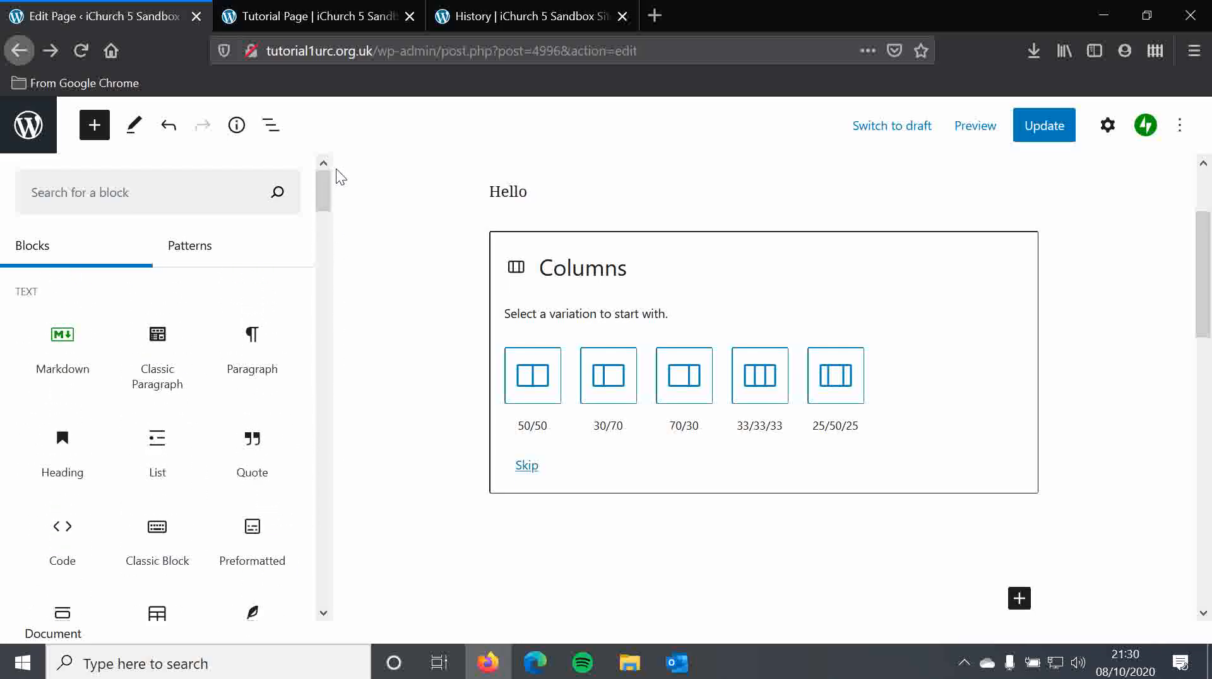
scroll(665, 330, up, 3)
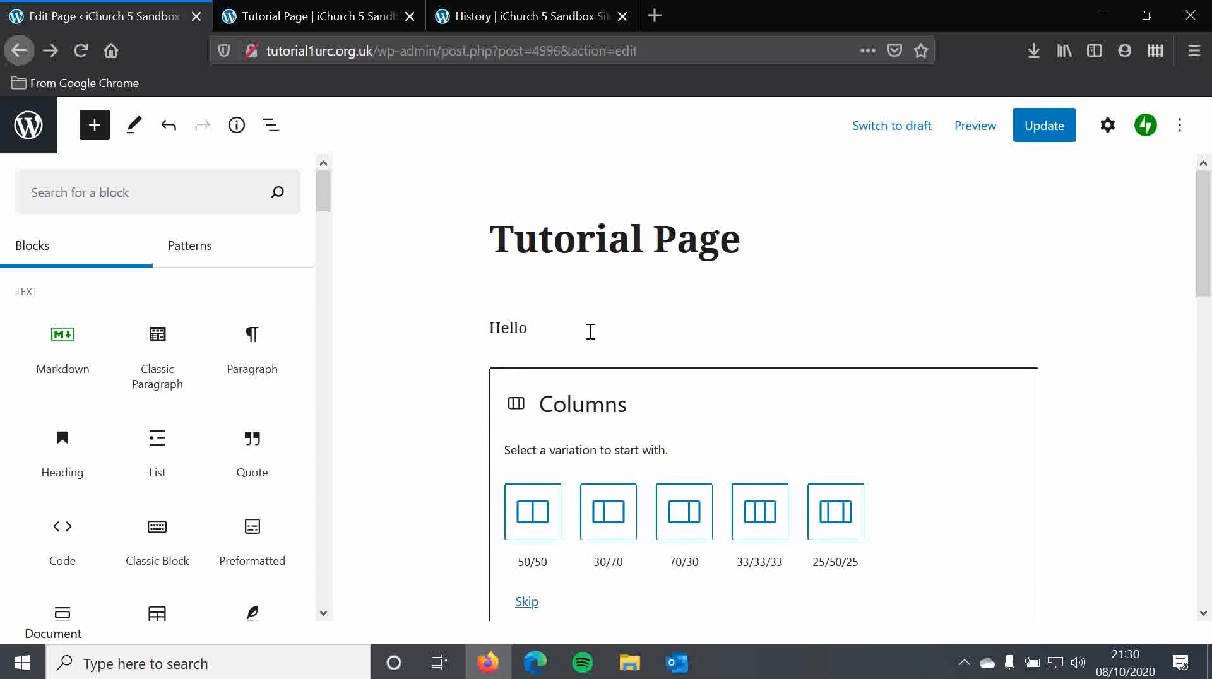
click(591, 331)
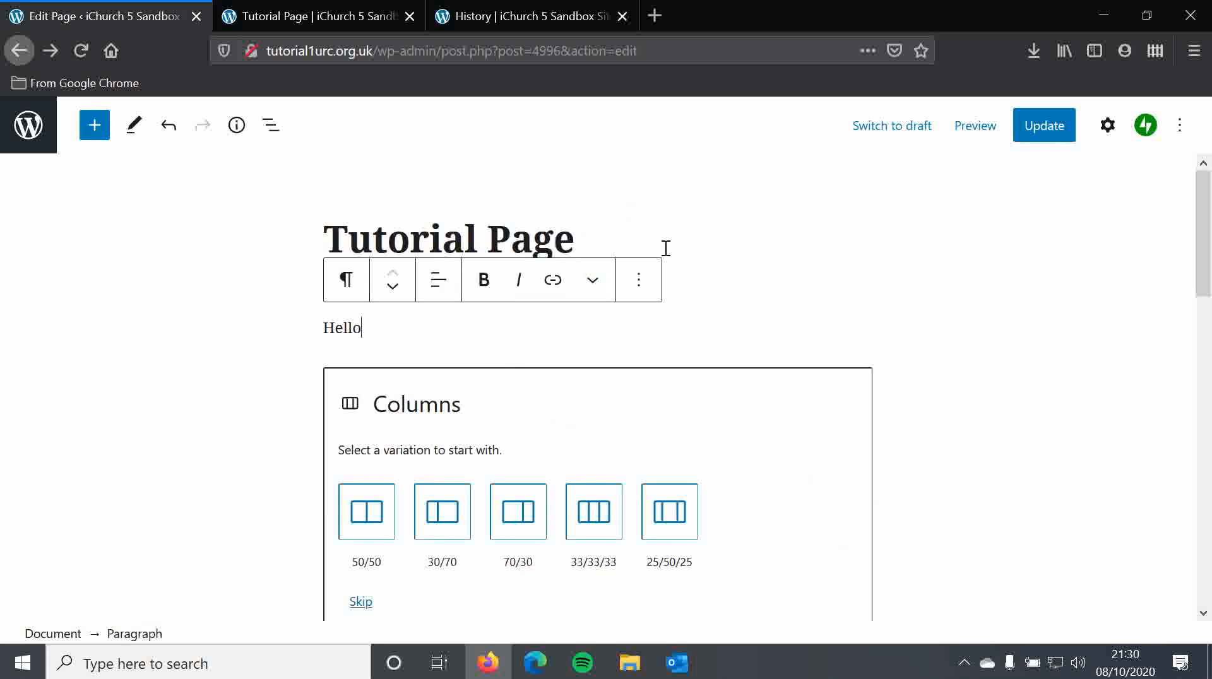